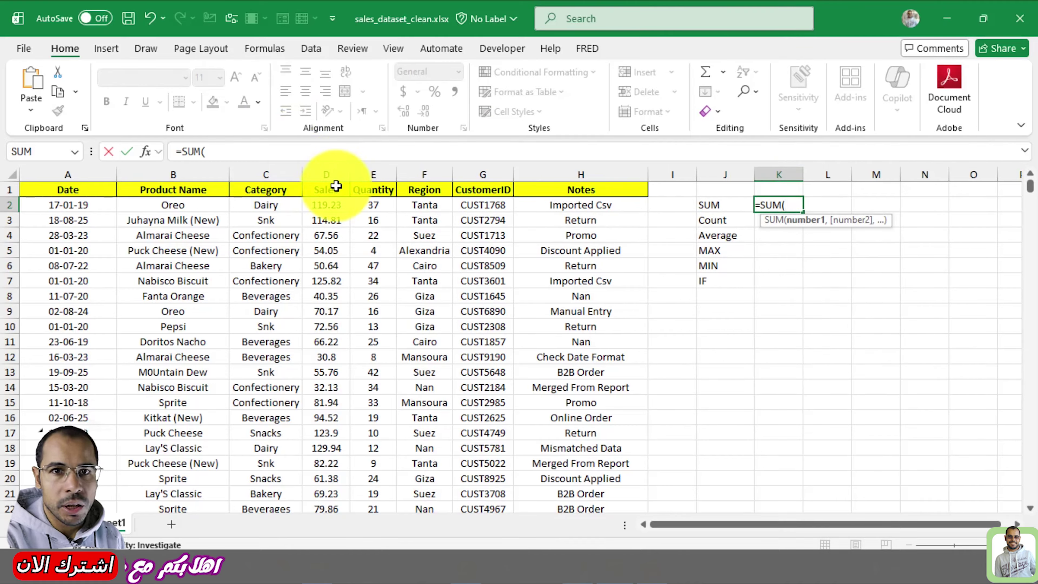
- Complete the SUM formula in K2 to total the Sales values in D2:D60001
{"action": "left_click", "coordinate": [333, 204]}
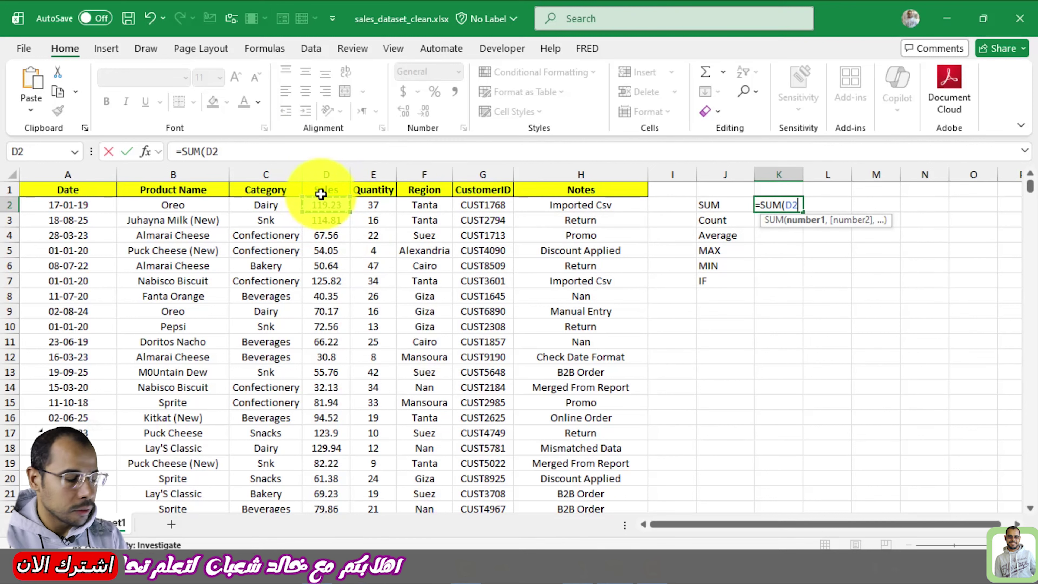
{"action": "key", "text": "ctrl+shift+Down"}
{"action": "key", "text": "ctrl+Return"}
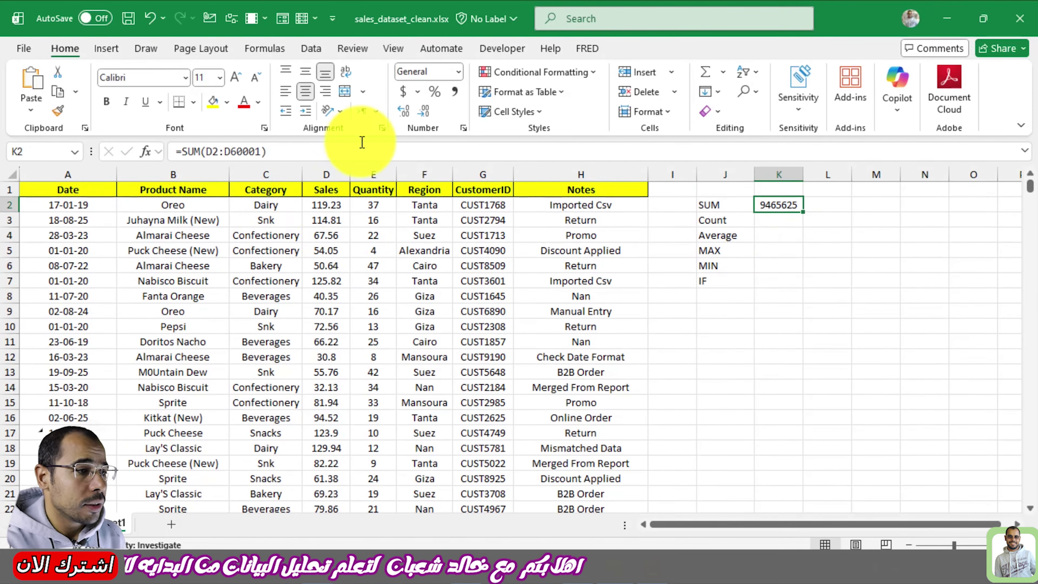
- Format the numbers in column K with a thousands separator and no decimal places
{"action": "left_click", "coordinate": [778, 174]}
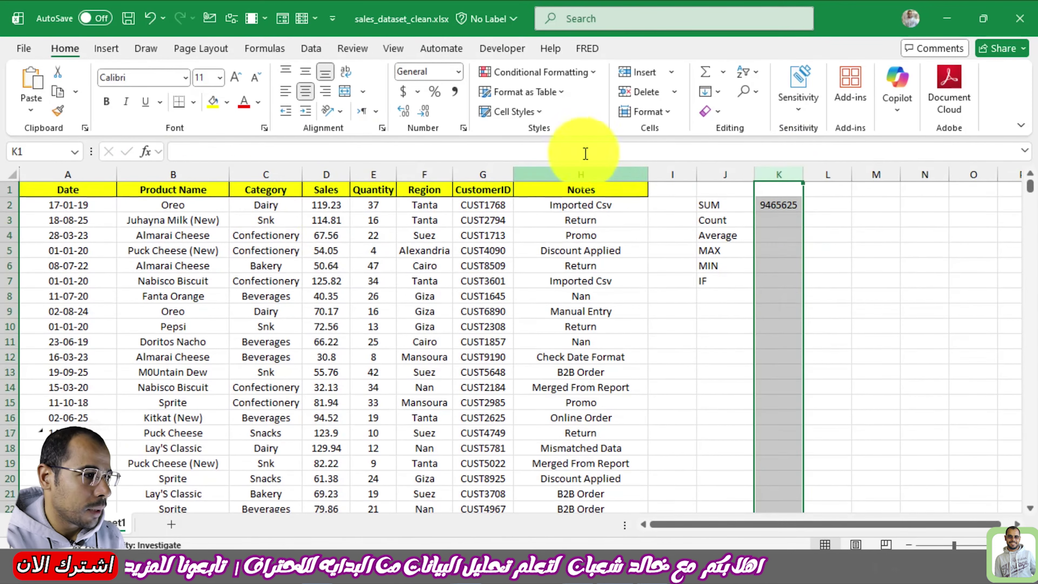
{"action": "left_click", "coordinate": [458, 93]}
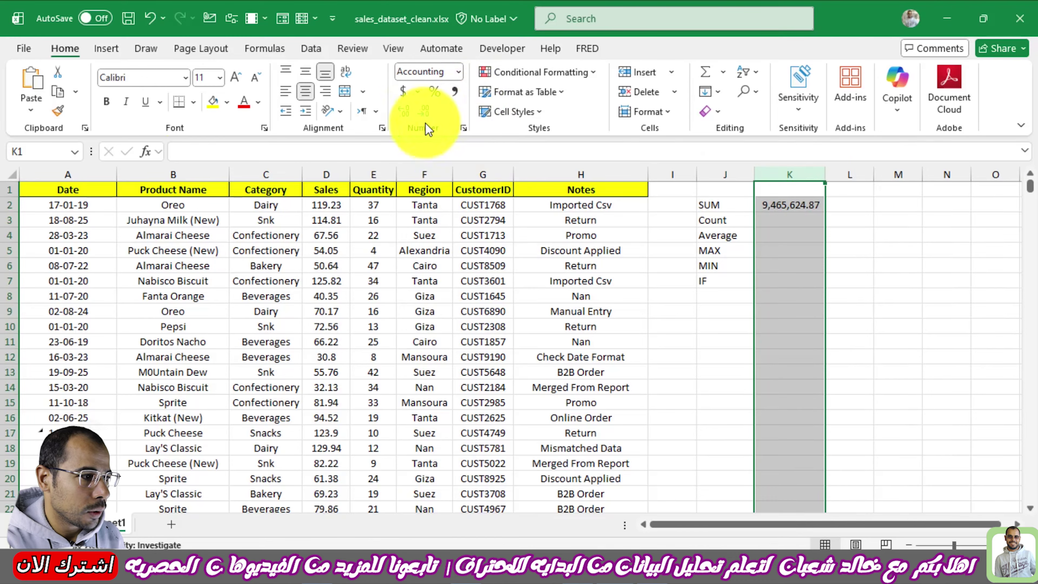
{"action": "key", "text": "ctrl+z"}
{"action": "left_click", "coordinate": [781, 220]}
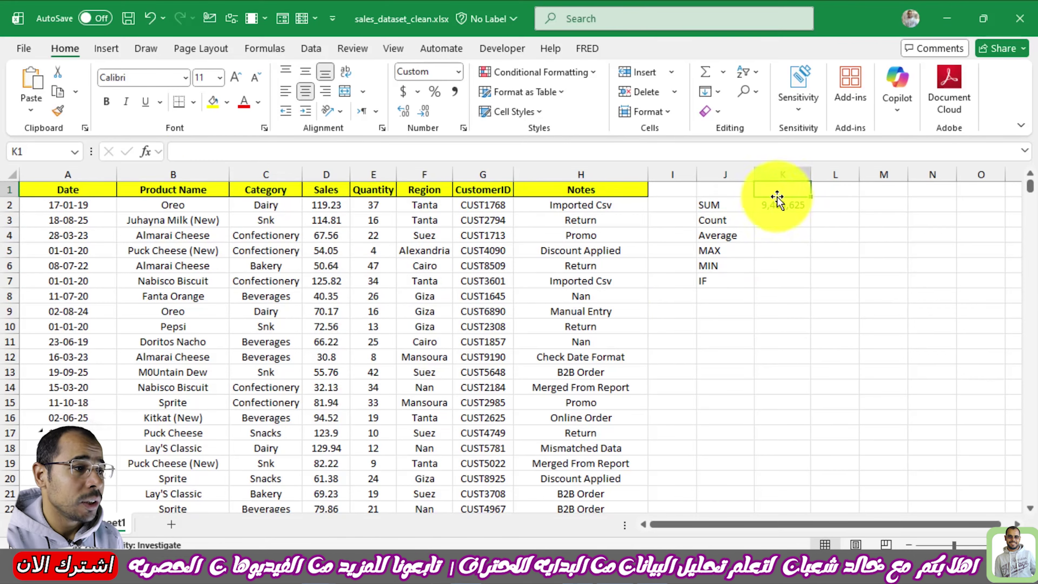
{"action": "left_click_drag", "start_coordinate": [713, 202], "coordinate": [781, 284]}
{"action": "left_click", "coordinate": [781, 284]}
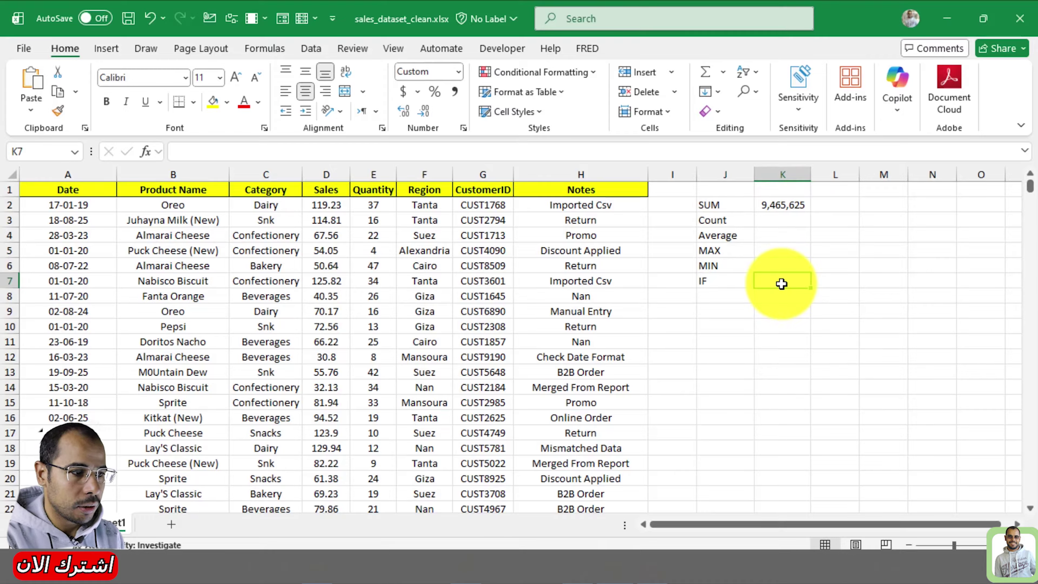
{"action": "left_click_drag", "start_coordinate": [735, 204], "coordinate": [787, 283]}
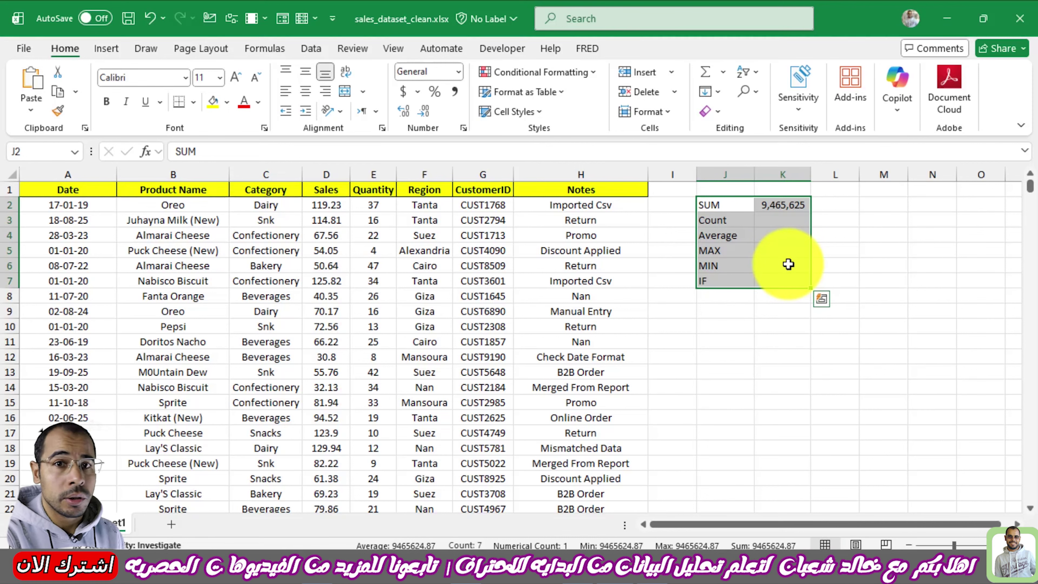
{"action": "left_click", "coordinate": [788, 265]}
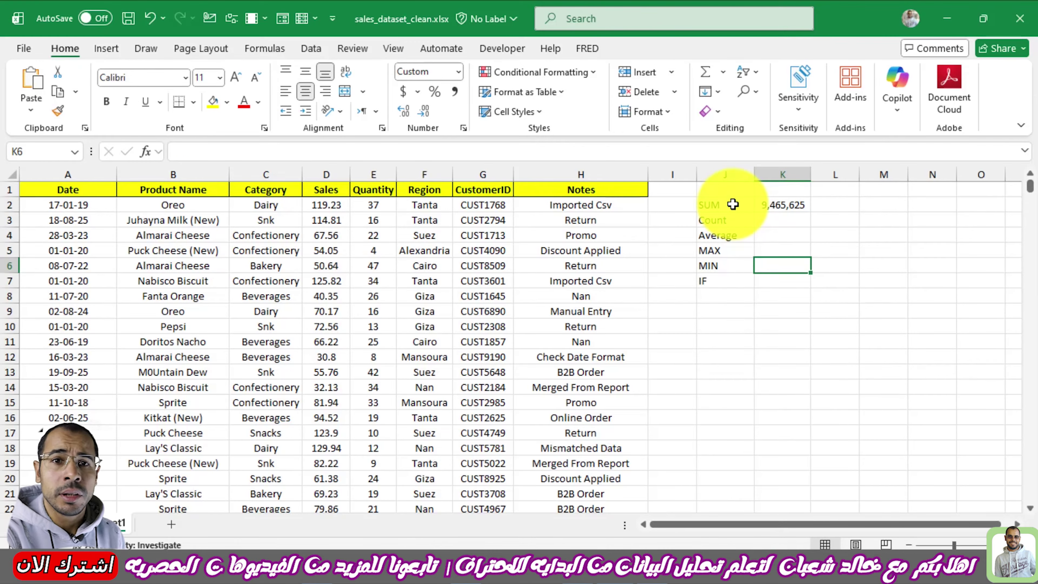
{"action": "left_click_drag", "start_coordinate": [733, 205], "coordinate": [765, 286]}
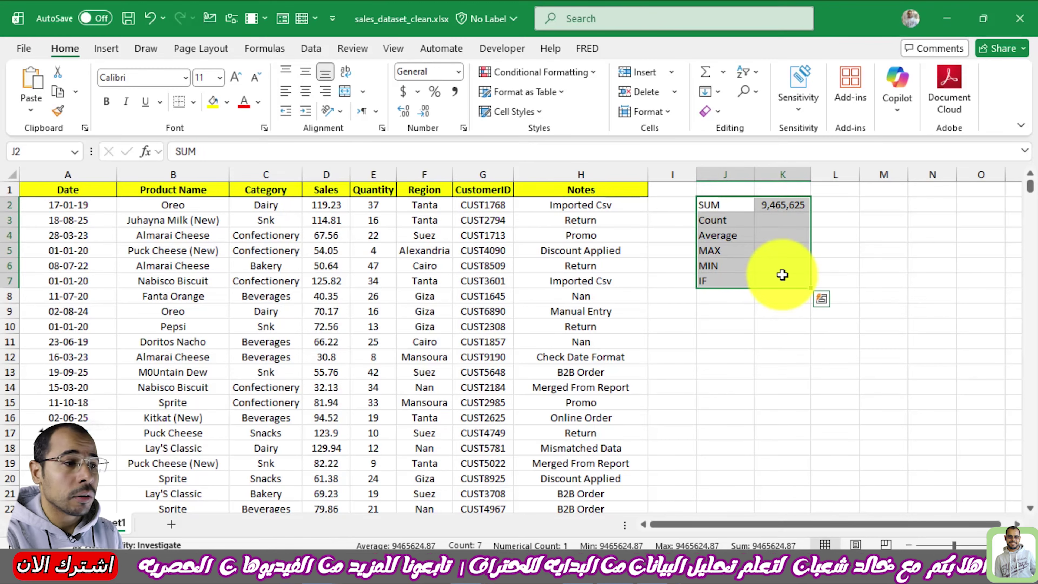
{"action": "left_click", "coordinate": [732, 208]}
{"action": "left_click_drag", "start_coordinate": [731, 210], "coordinate": [762, 263]}
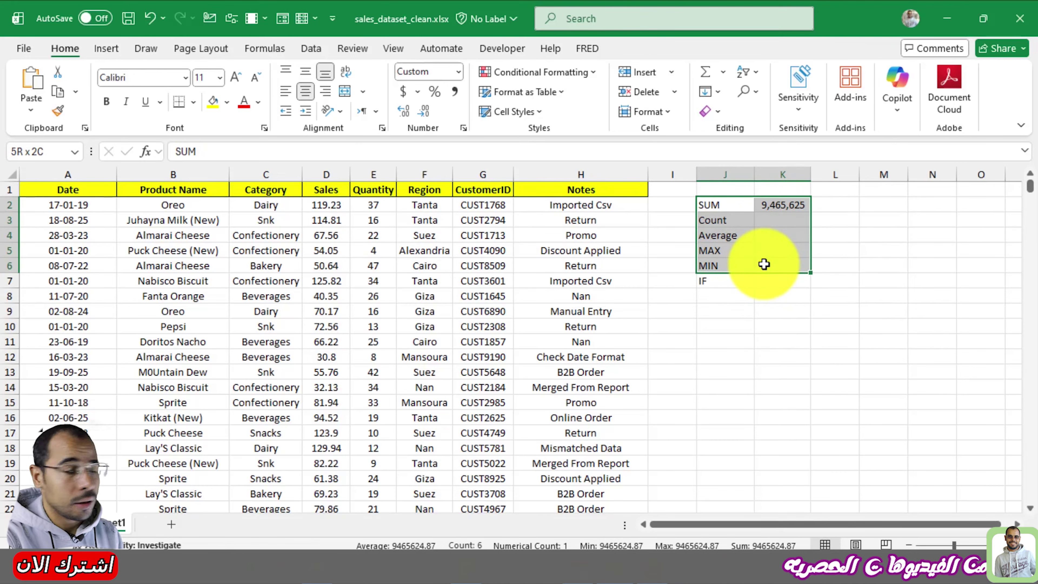
- Enter a COUNT formula in K3 that counts the Quantity values in E2:E60001
{"action": "left_click", "coordinate": [768, 220]}
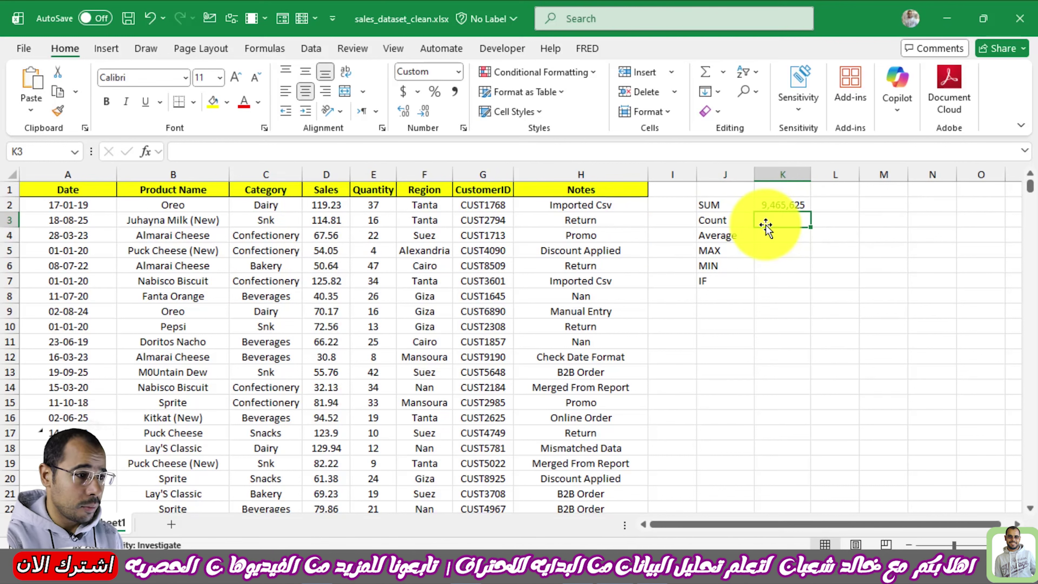
{"action": "type", "text": "=COUNT(E2"}
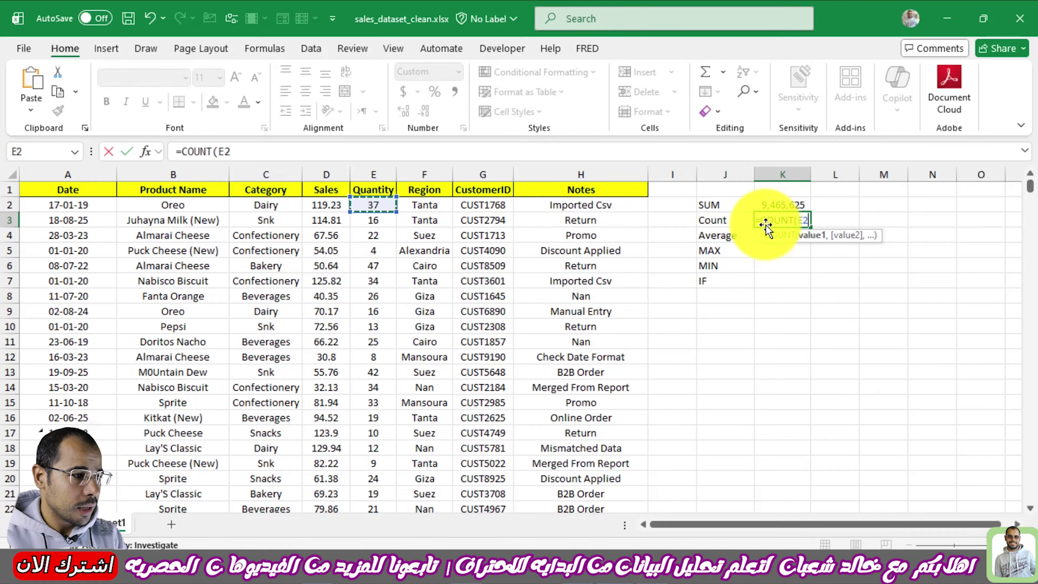
{"action": "key", "text": "ctrl+shift+Down"}
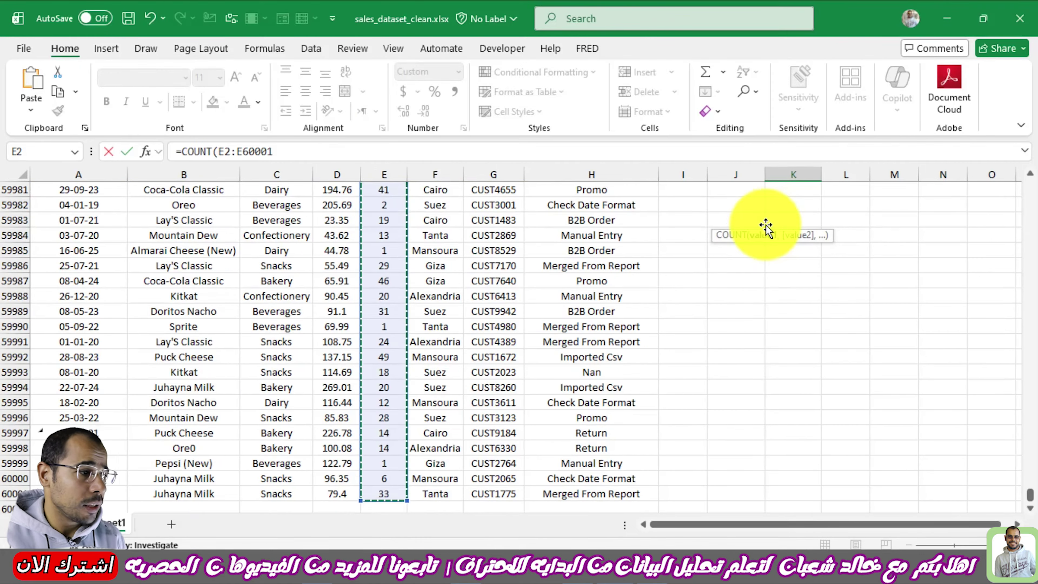
{"action": "type", "text": ")"}
{"action": "key", "text": "Return"}
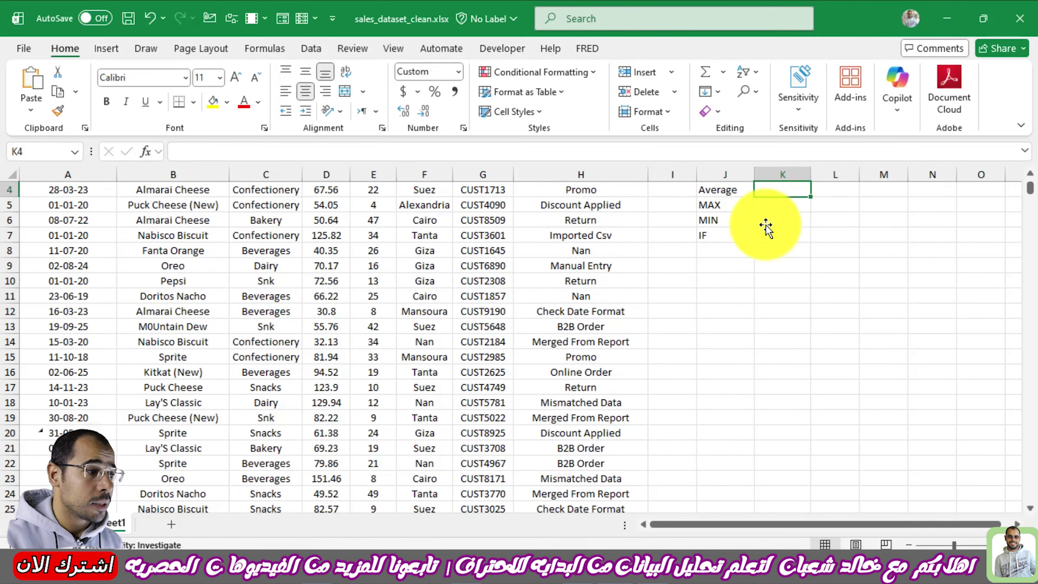
- Check how many entries the CustomerID column holds from G2 to the end of the data
{"action": "key", "text": "Up"}
{"action": "key", "text": "Up"}
{"action": "key", "text": "Up"}
{"action": "key", "text": "Down"}
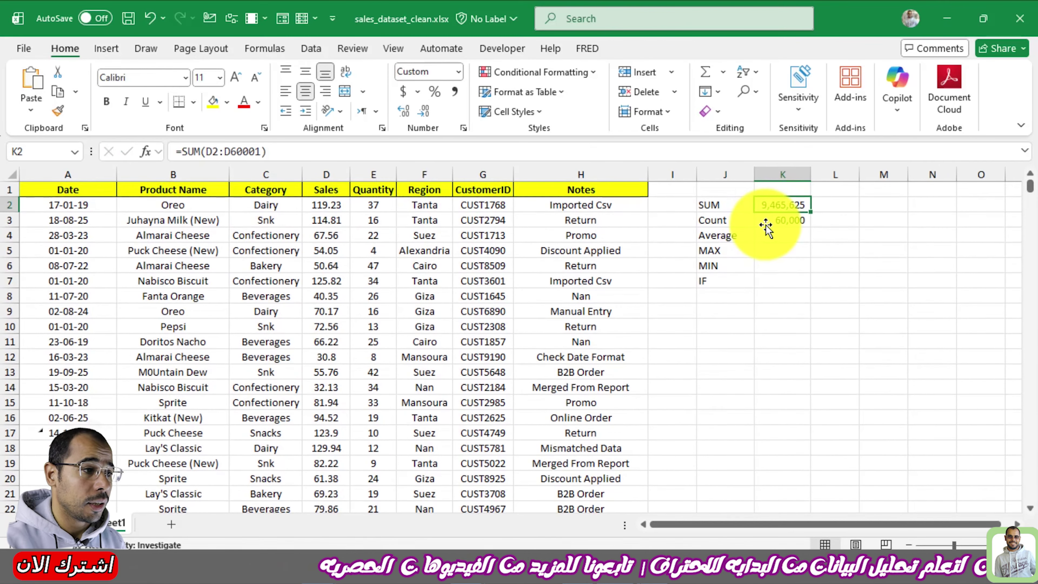
{"action": "key", "text": "Left"}
{"action": "key", "text": "Left"}
{"action": "key", "text": "Left"}
{"action": "key", "text": "Left"}
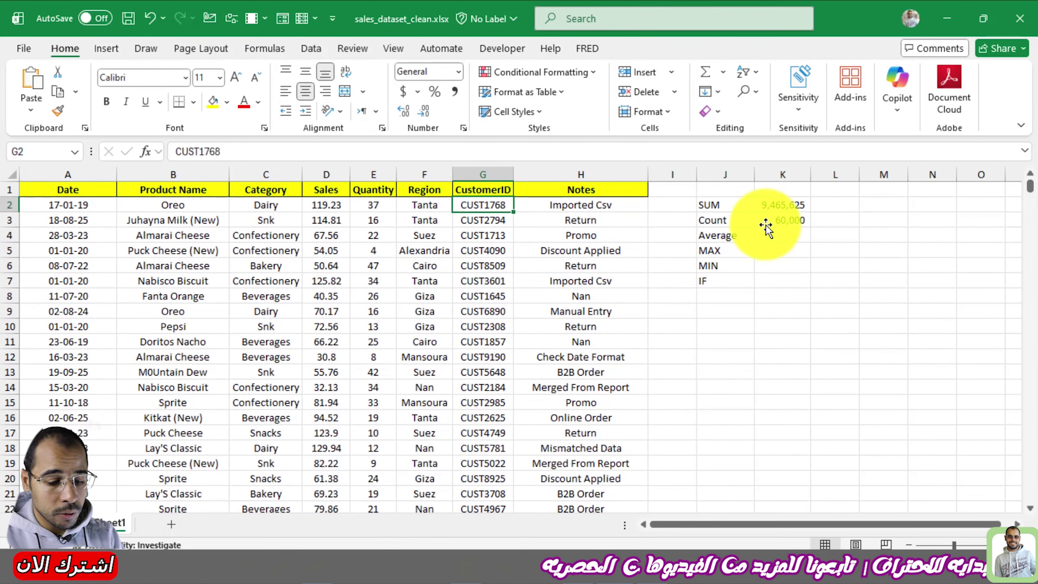
{"action": "key", "text": "ctrl+shift+Down"}
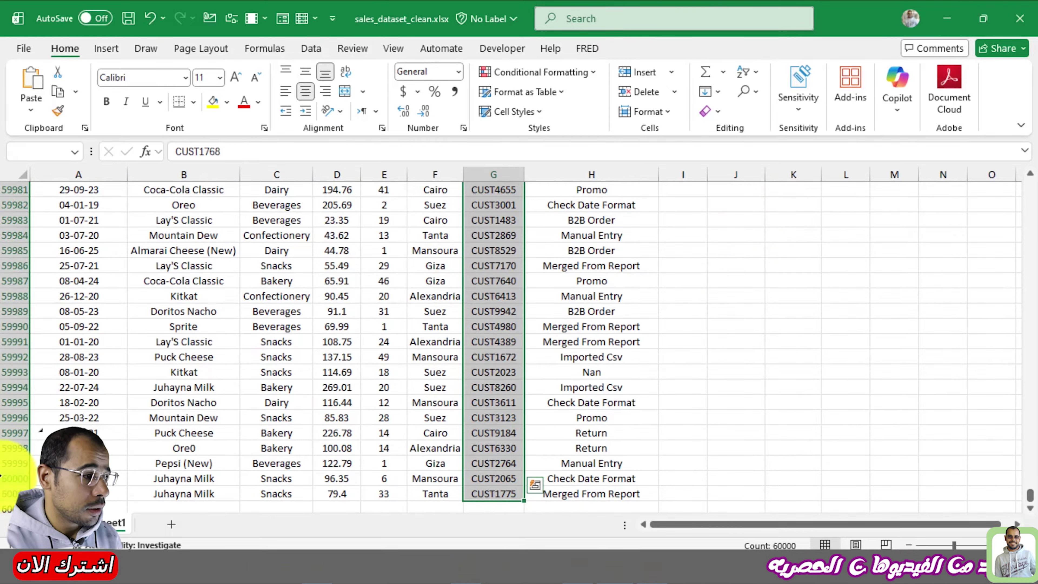
{"action": "left_click", "coordinate": [508, 340]}
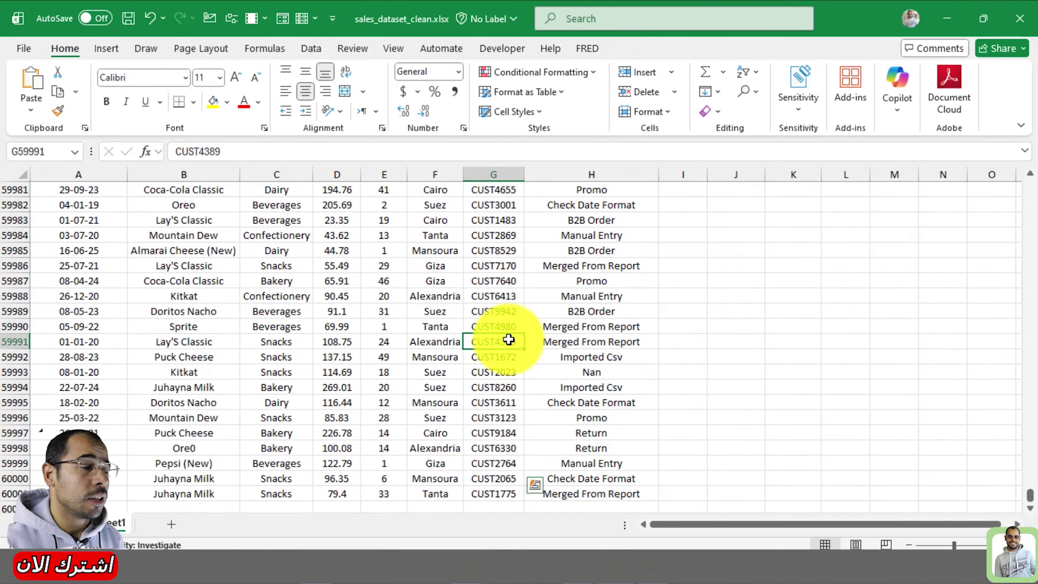
{"action": "key", "text": "ctrl+Up"}
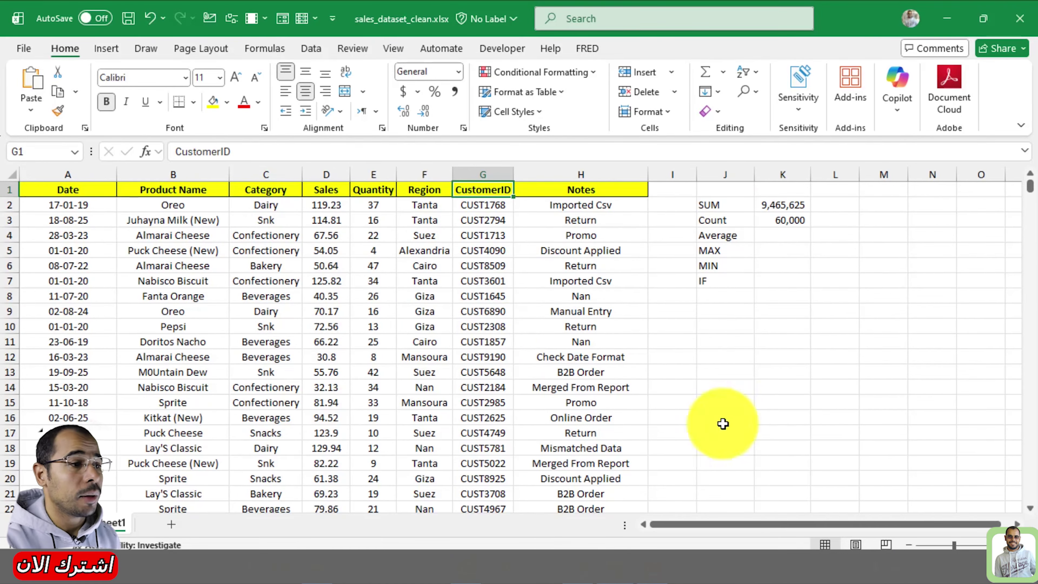
- Examine the COUNT function variants and their descriptions by starting a formula in L3, leaving the cell empty
{"action": "left_click", "coordinate": [782, 235]}
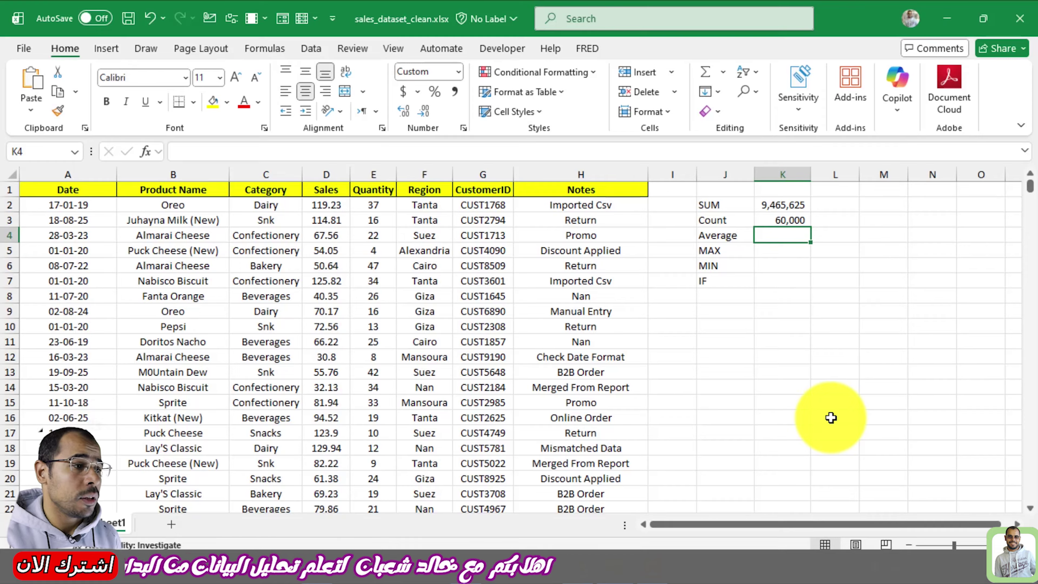
{"action": "key", "text": "Up"}
{"action": "key", "text": "Right"}
{"action": "key", "text": "Left"}
{"action": "key", "text": "Right"}
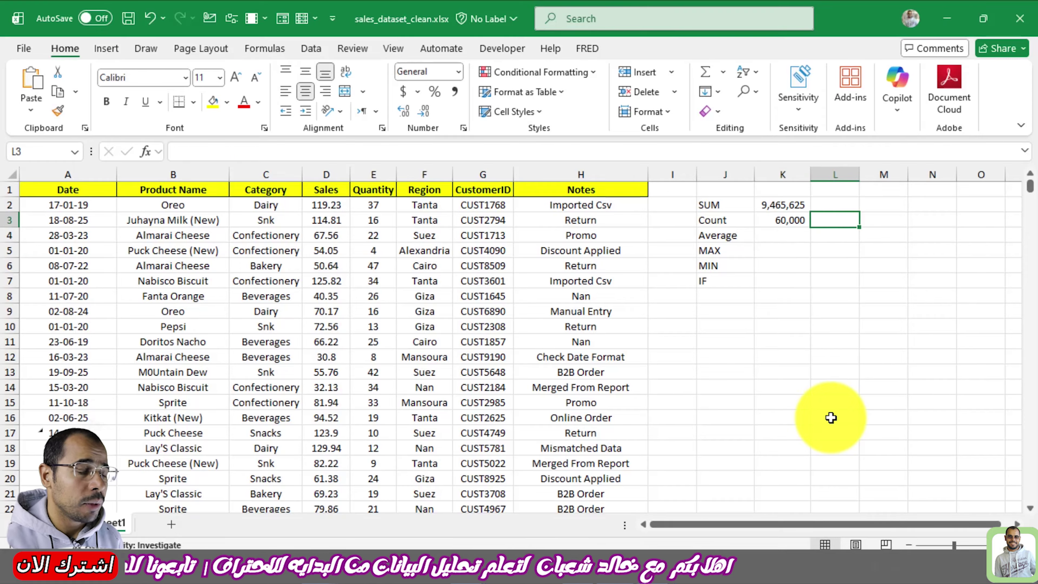
{"action": "type", "text": "="}
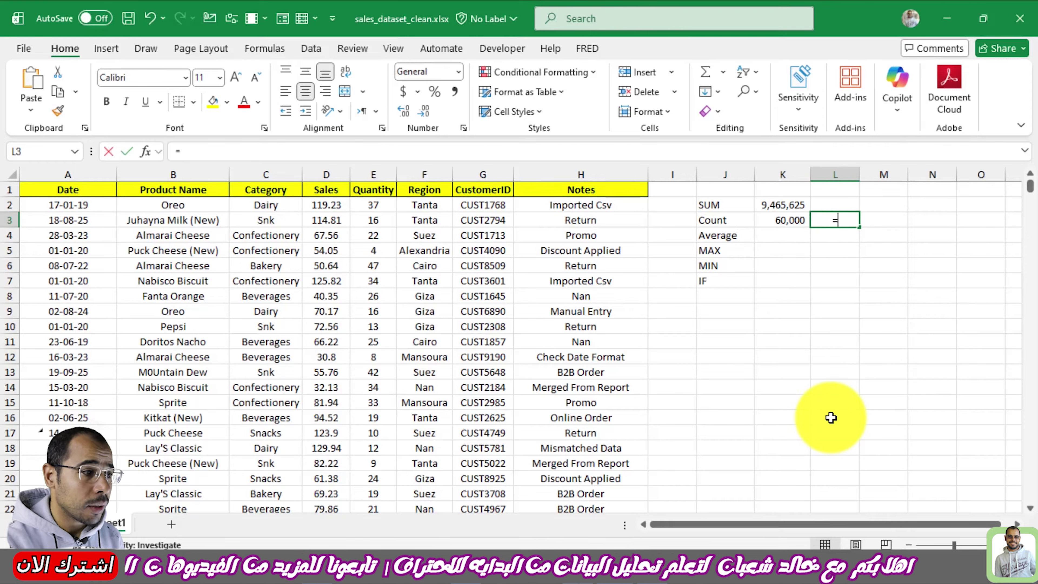
{"action": "type", "text": "coun"}
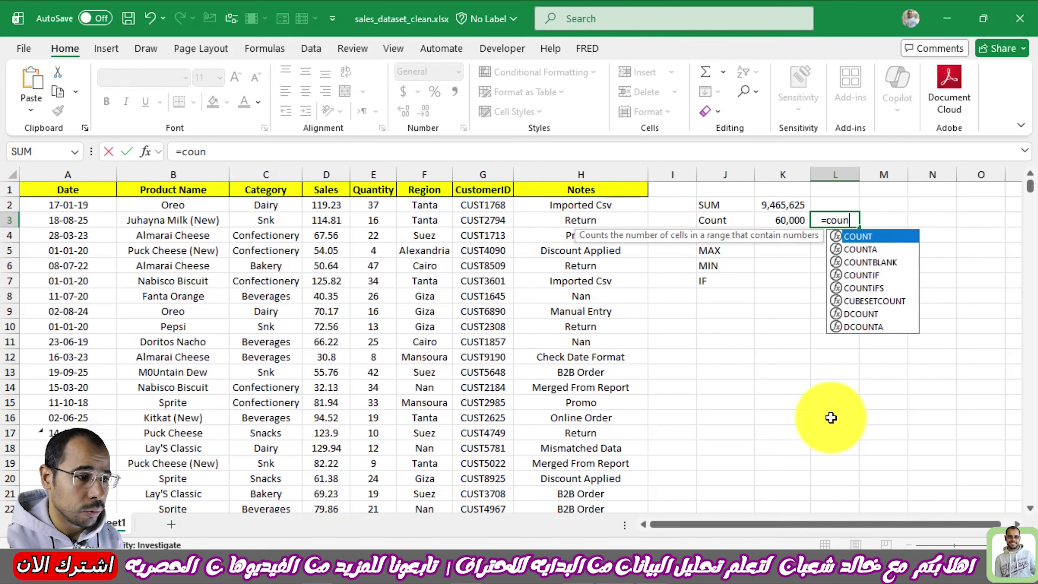
{"action": "key", "text": "Down"}
{"action": "key", "text": "Down"}
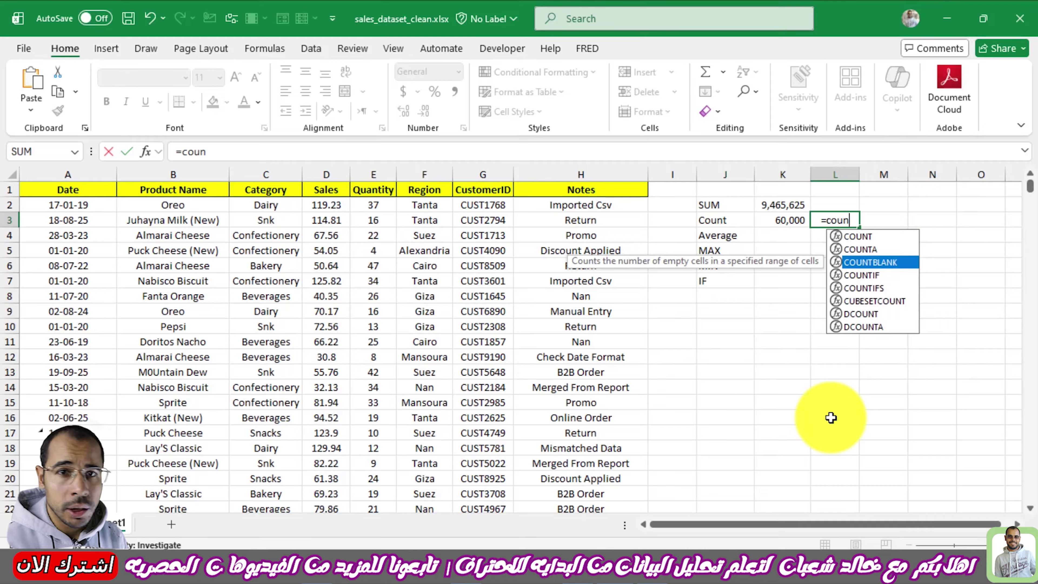
{"action": "key", "text": "Up"}
{"action": "key", "text": "Up"}
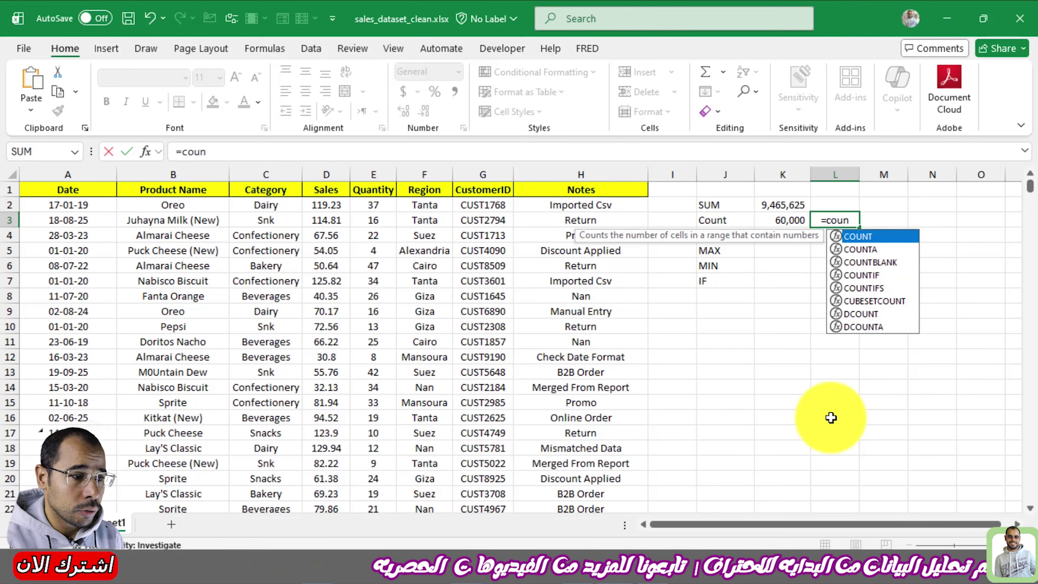
{"action": "key", "text": "Down"}
{"action": "key", "text": "Escape"}
{"action": "key", "text": "Escape"}
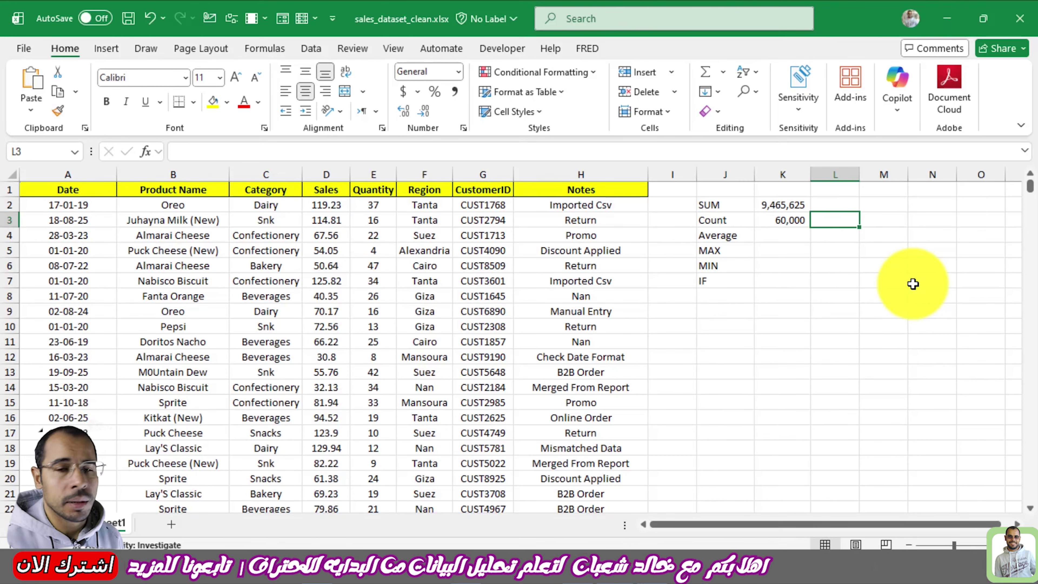
- Enter an AVERAGE formula in K4 that covers the whole Quantity column, E:E
{"action": "key", "text": "Down"}
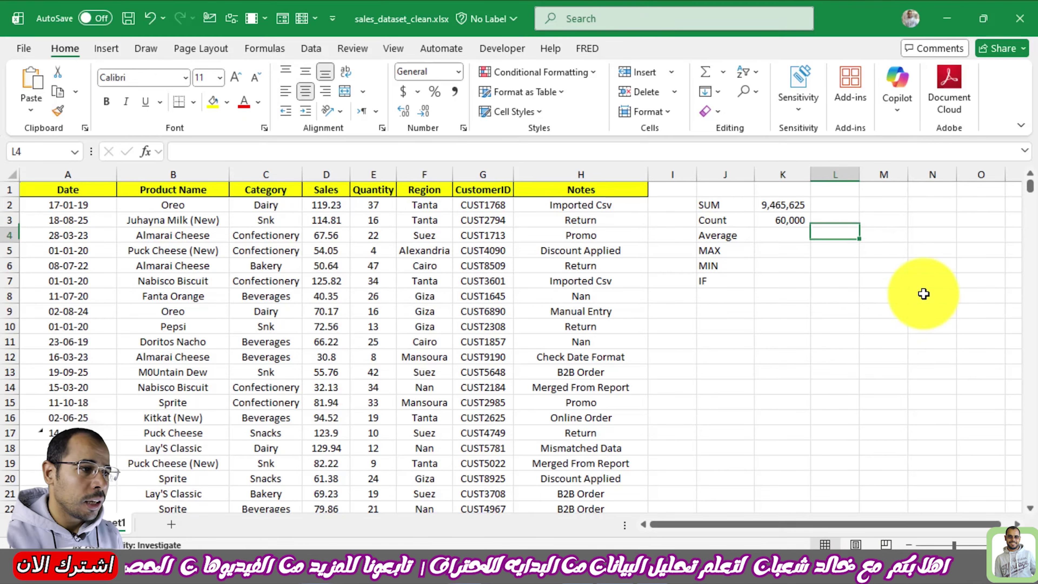
{"action": "key", "text": "Left"}
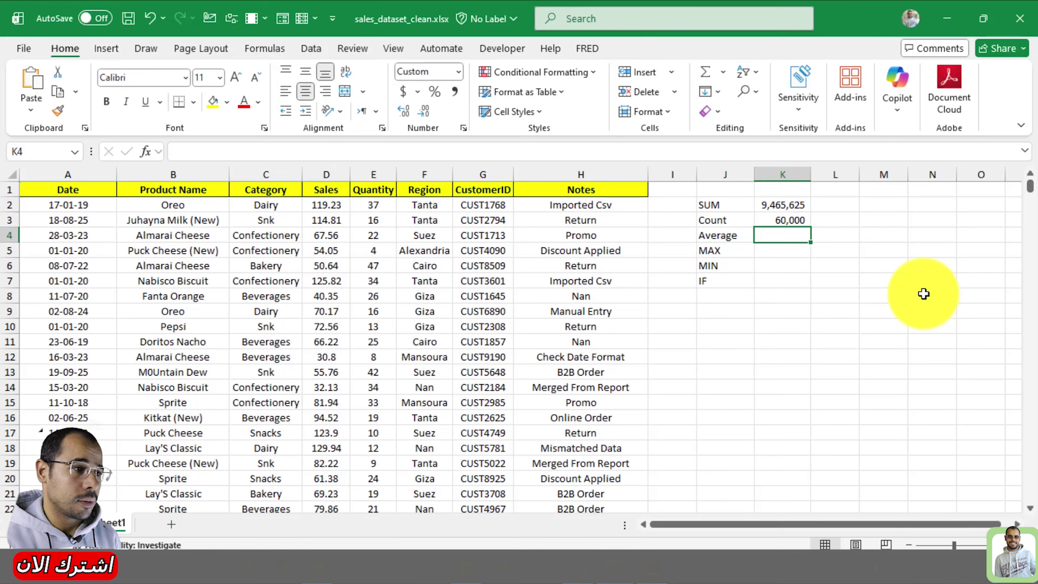
{"action": "type", "text": "="}
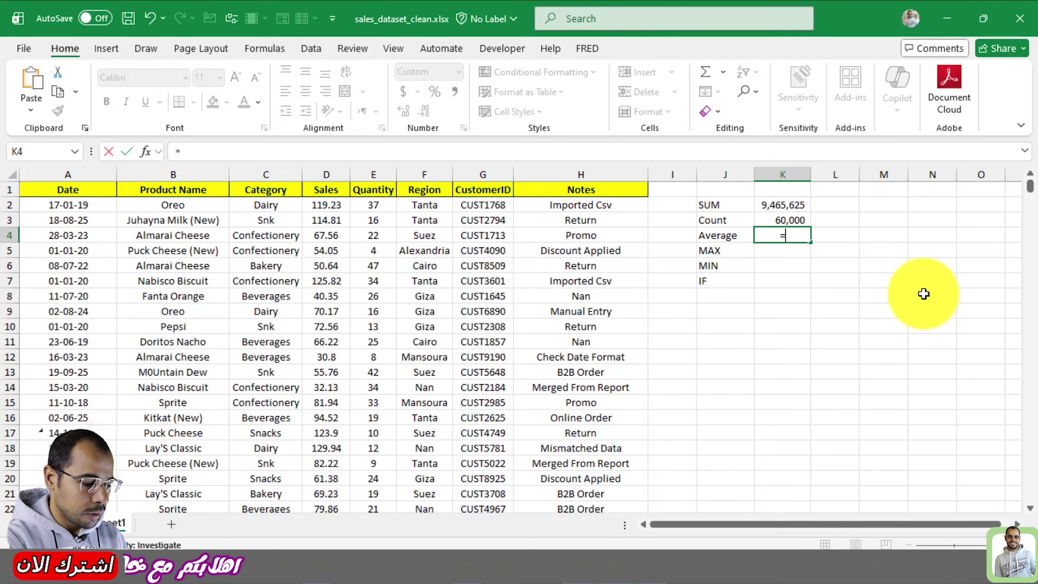
{"action": "type", "text": "AVER"}
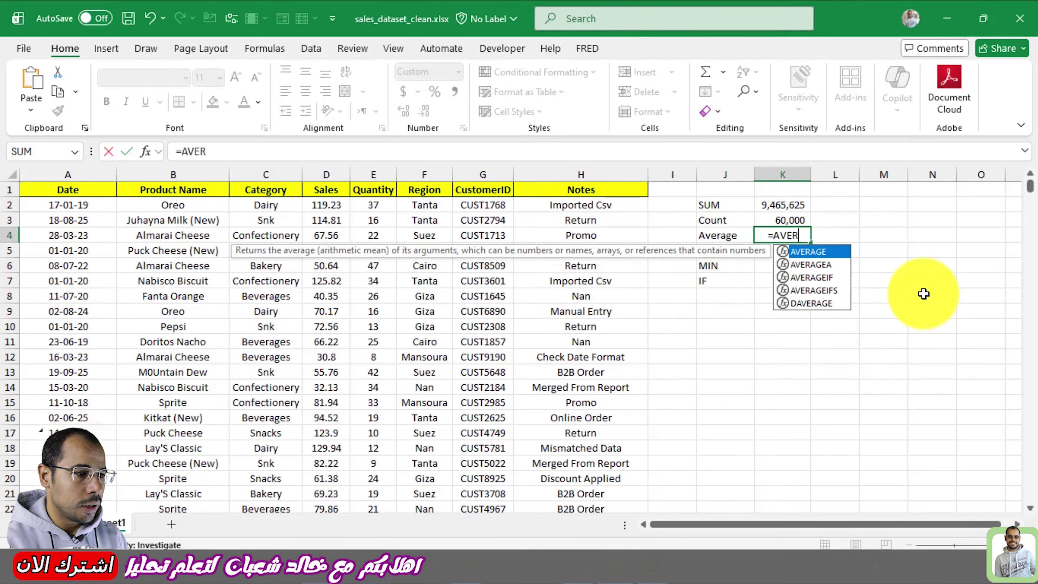
{"action": "key", "text": "Tab"}
{"action": "key", "text": "Left"}
{"action": "key", "text": "Left"}
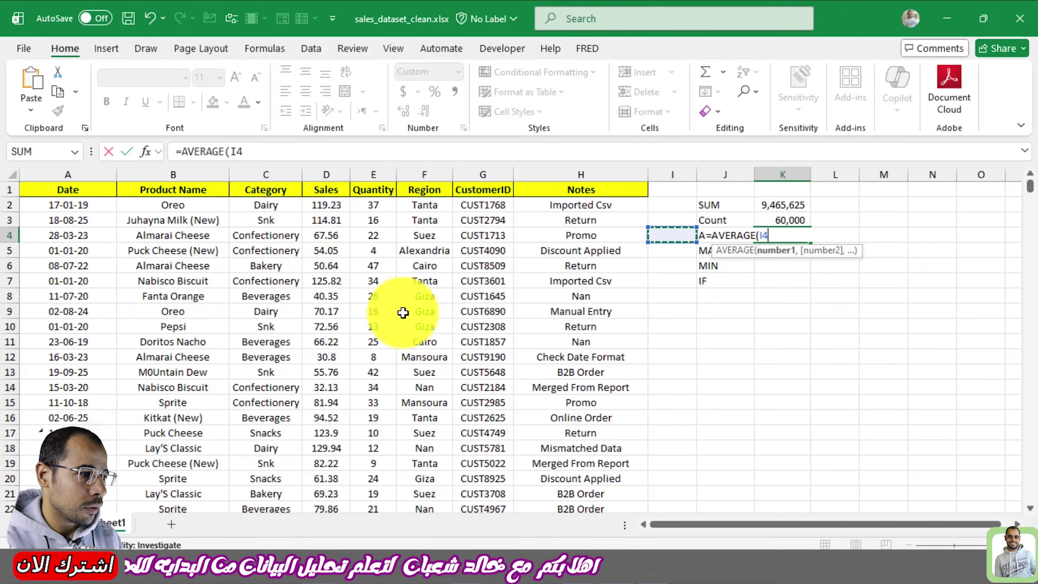
{"action": "left_click", "coordinate": [366, 292]}
{"action": "key", "text": "ctrl+space"}
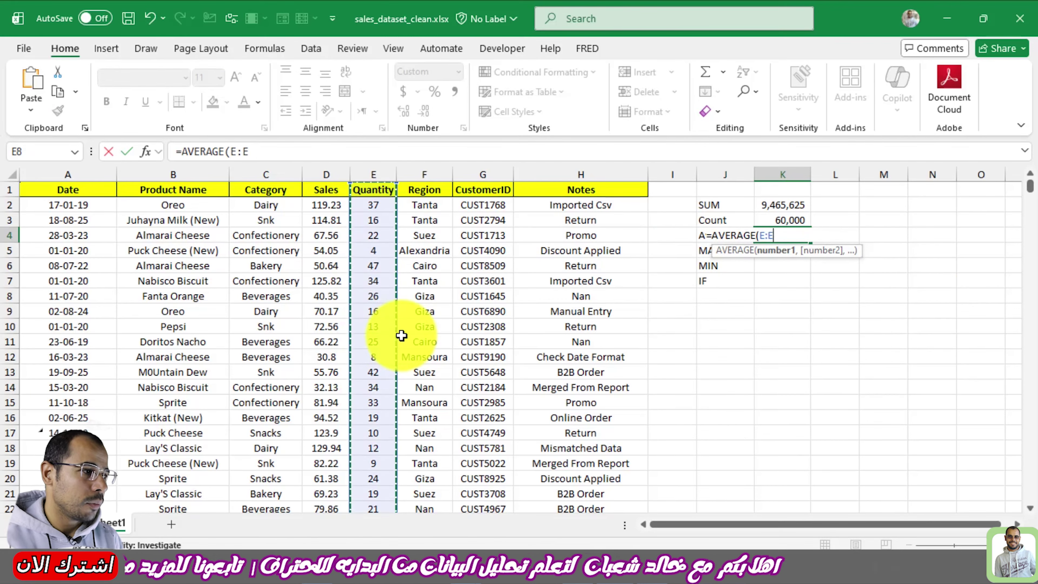
{"action": "key", "text": "Return"}
- Enter a second AVERAGE formula in L4 for the Sales column
{"action": "key", "text": "Up"}
{"action": "key", "text": "Right"}
{"action": "type", "text": "=AVER"}
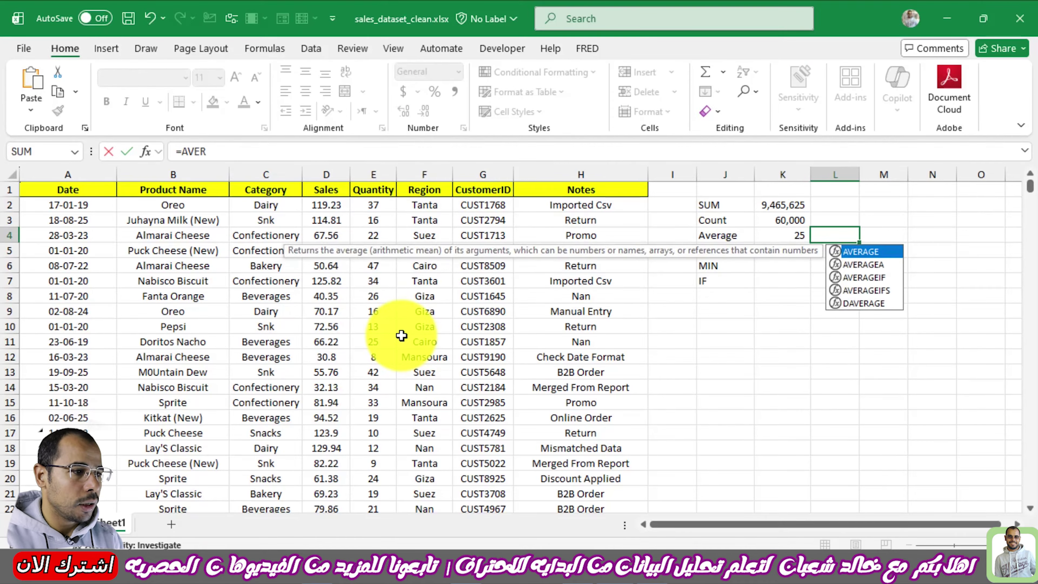
{"action": "key", "text": "Tab"}
{"action": "key", "text": "Left"}
{"action": "key", "text": "Left"}
{"action": "key", "text": "Left"}
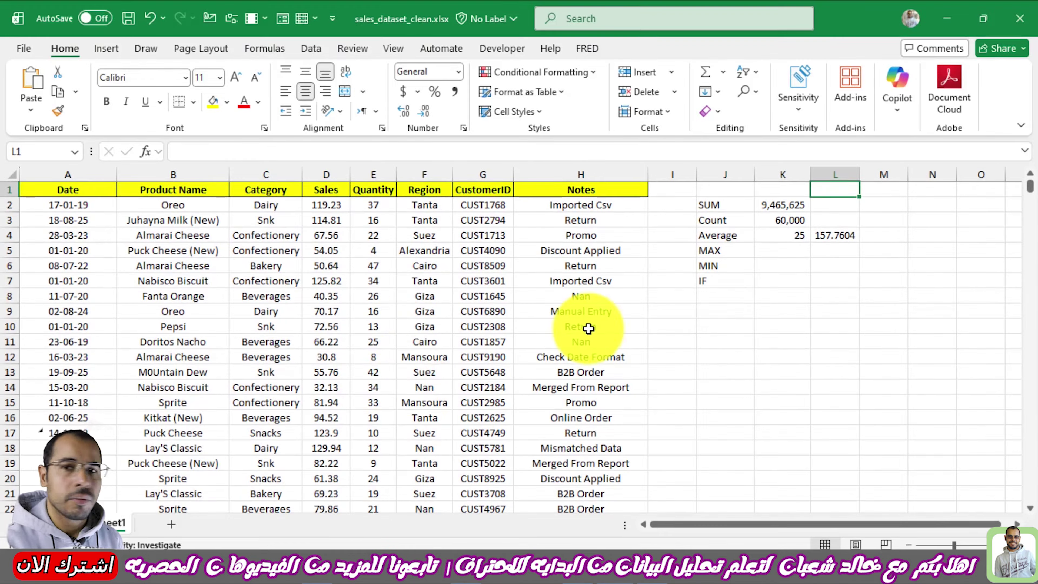
- Enter a MAX formula in K5 for the Sales column
{"action": "left_click", "coordinate": [782, 250]}
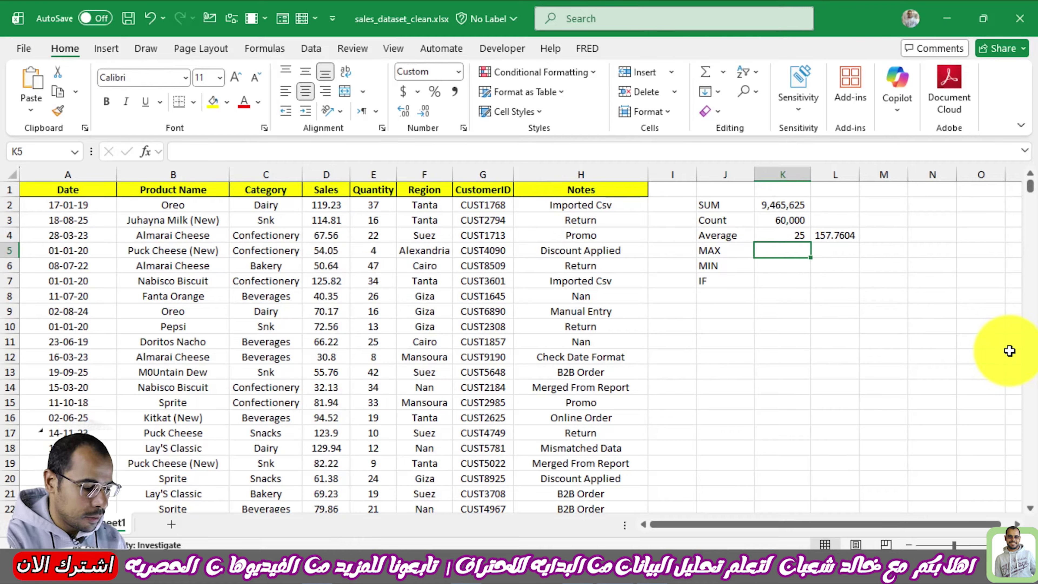
{"action": "type", "text": "=MA"}
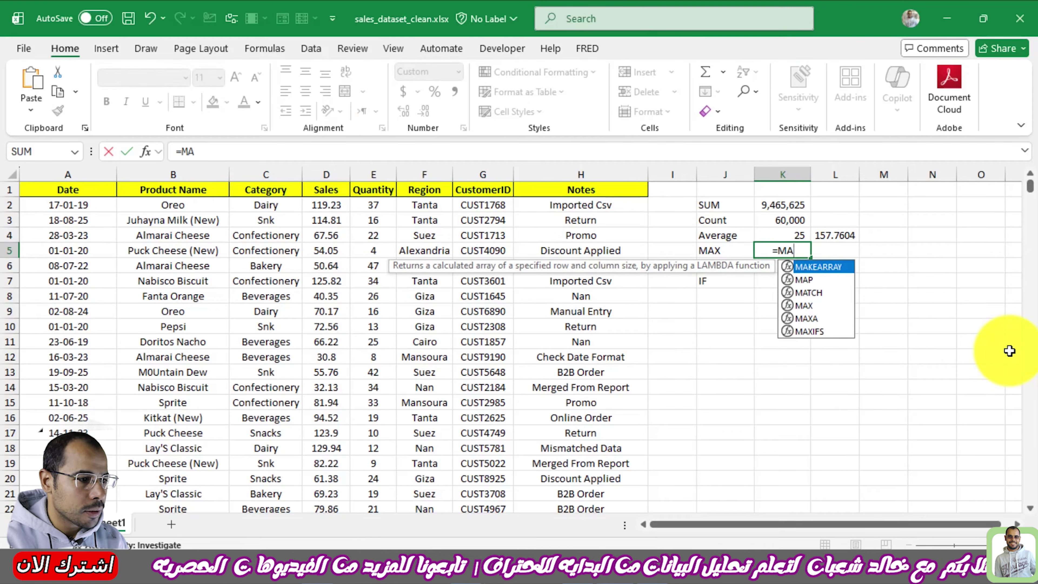
{"action": "key", "text": "Down"}
{"action": "key", "text": "Down"}
{"action": "key", "text": "Down"}
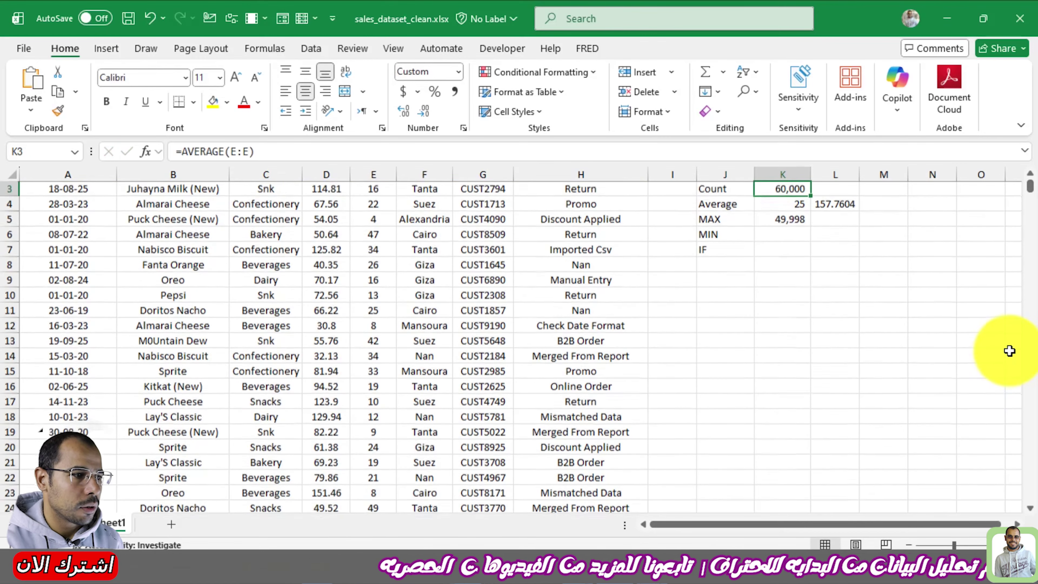
- Enter a MIN formula in K6 for the Sales column
{"action": "key", "text": "Down"}
{"action": "key", "text": "Down"}
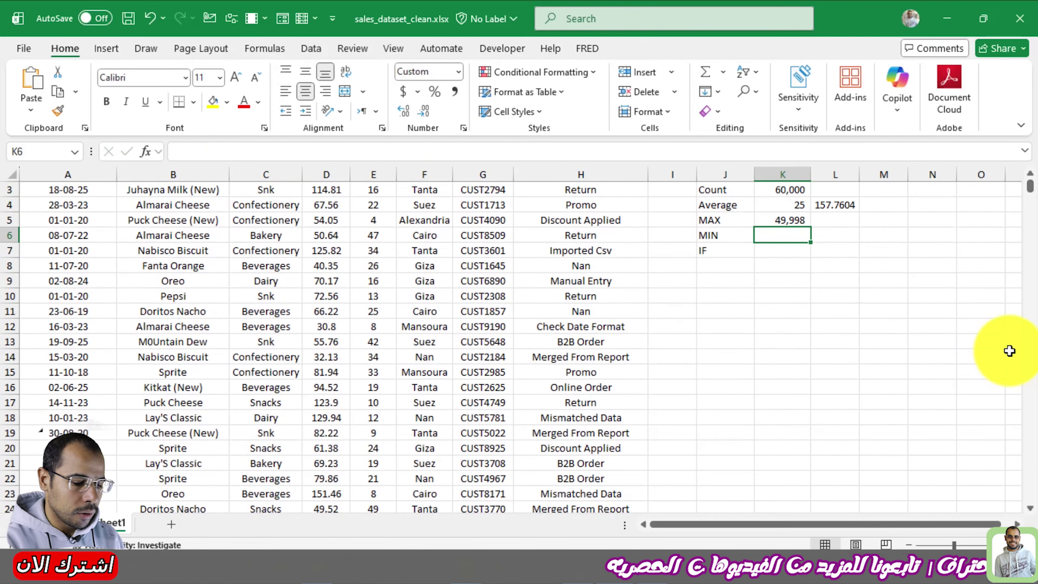
{"action": "type", "text": "=MI"}
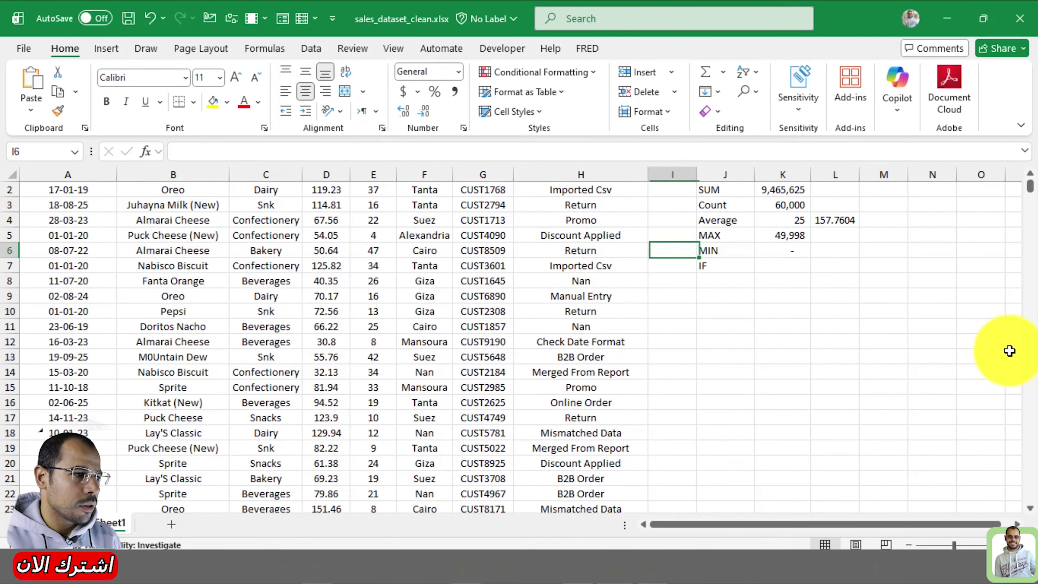
{"action": "key", "text": "Up"}
{"action": "key", "text": "Left"}
{"action": "key", "text": "Left"}
{"action": "key", "text": "Left"}
{"action": "key", "text": "Left"}
{"action": "key", "text": "Up"}
{"action": "key", "text": "Up"}
{"action": "key", "text": "Up"}
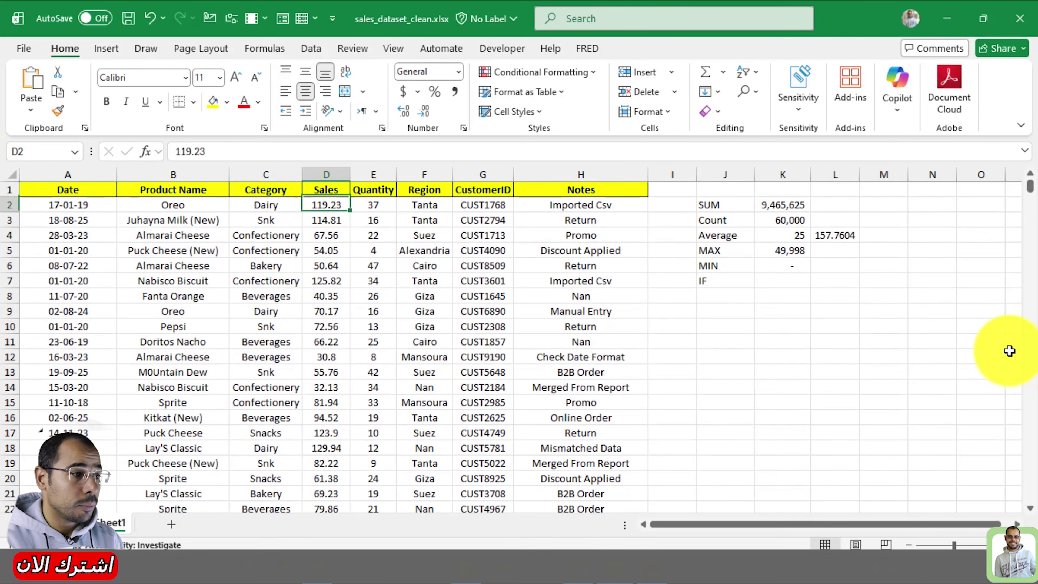
{"action": "key", "text": "Right"}
{"action": "key", "text": "Right"}
{"action": "key", "text": "Right"}
{"action": "key", "text": "Right"}
{"action": "key", "text": "Right"}
{"action": "key", "text": "Right"}
{"action": "key", "text": "Right"}
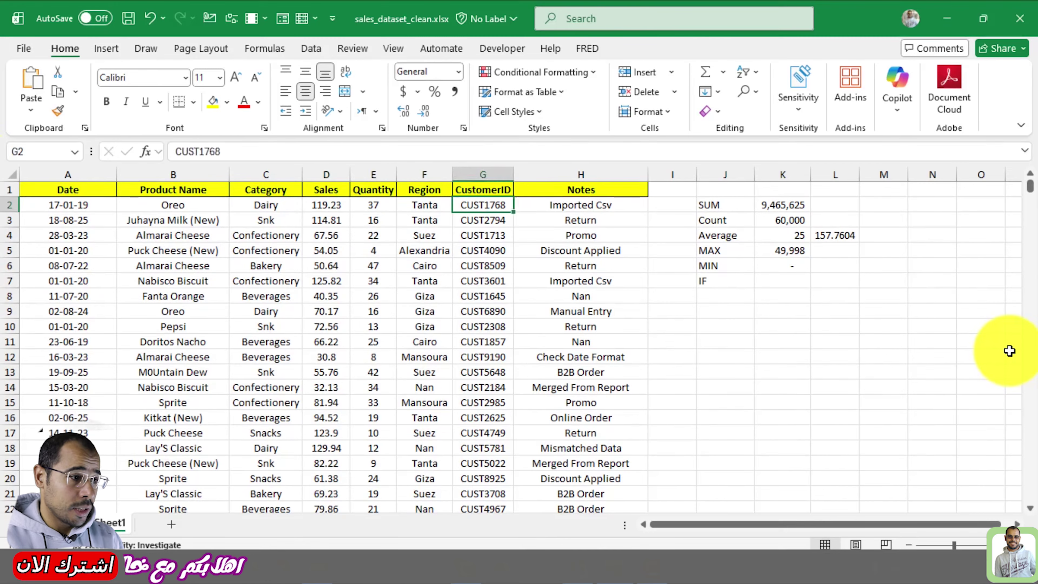
- Enter the MIN formula in K6 again, covering the Sales range D2:D60001
{"action": "key", "text": "Down"}
{"action": "key", "text": "Down"}
{"action": "key", "text": "Down"}
{"action": "key", "text": "Down"}
{"action": "type", "text": "=MIN"}
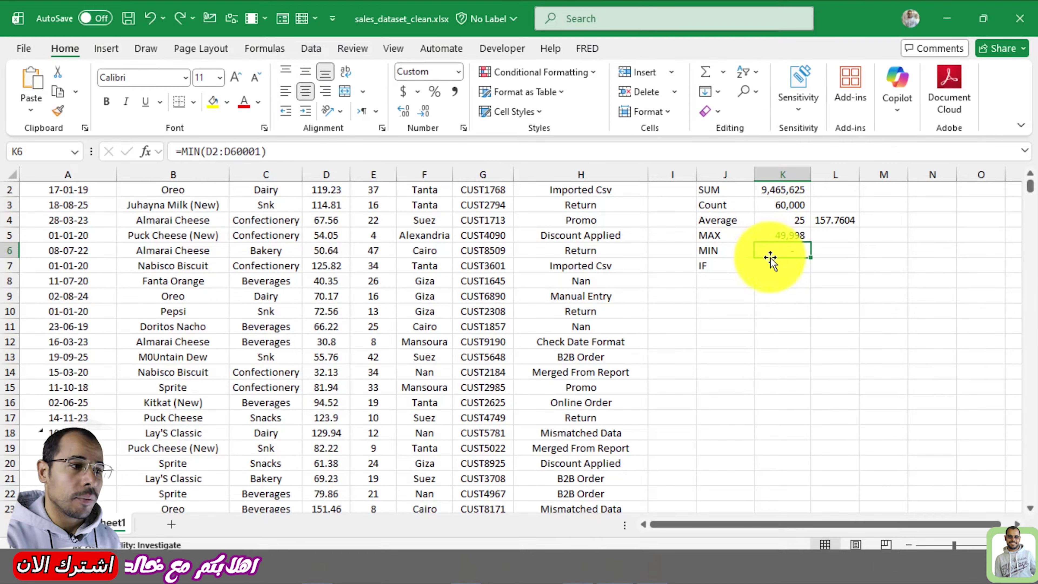
{"action": "left_click", "coordinate": [781, 267]}
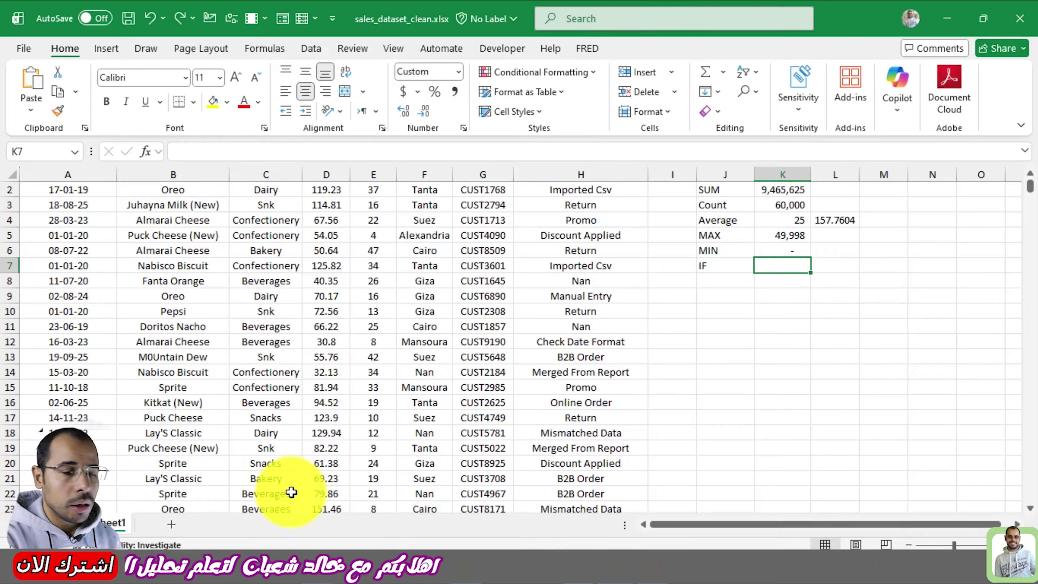
{"action": "left_click", "coordinate": [381, 387]}
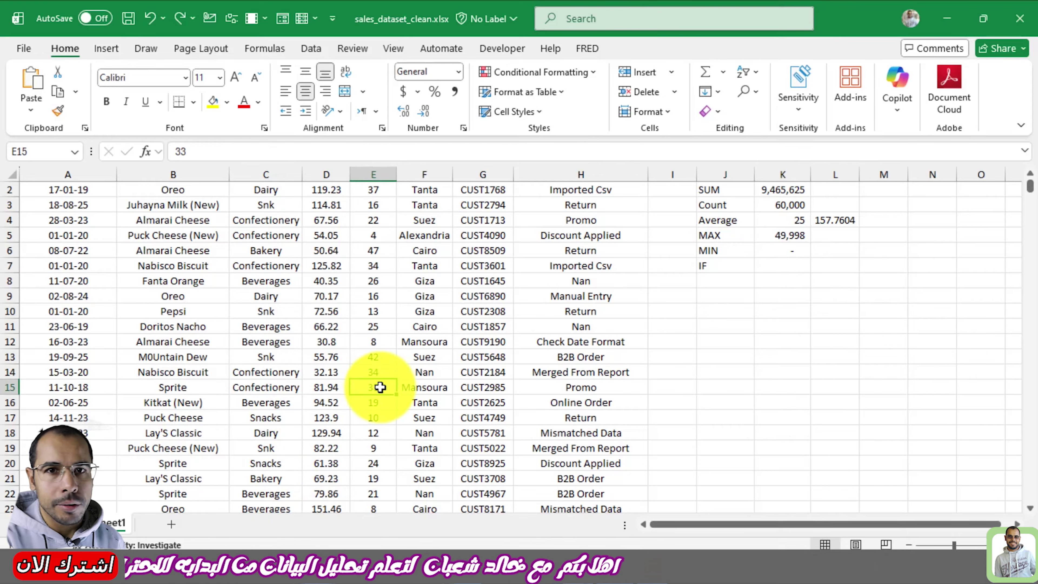
{"action": "left_click", "coordinate": [724, 268]}
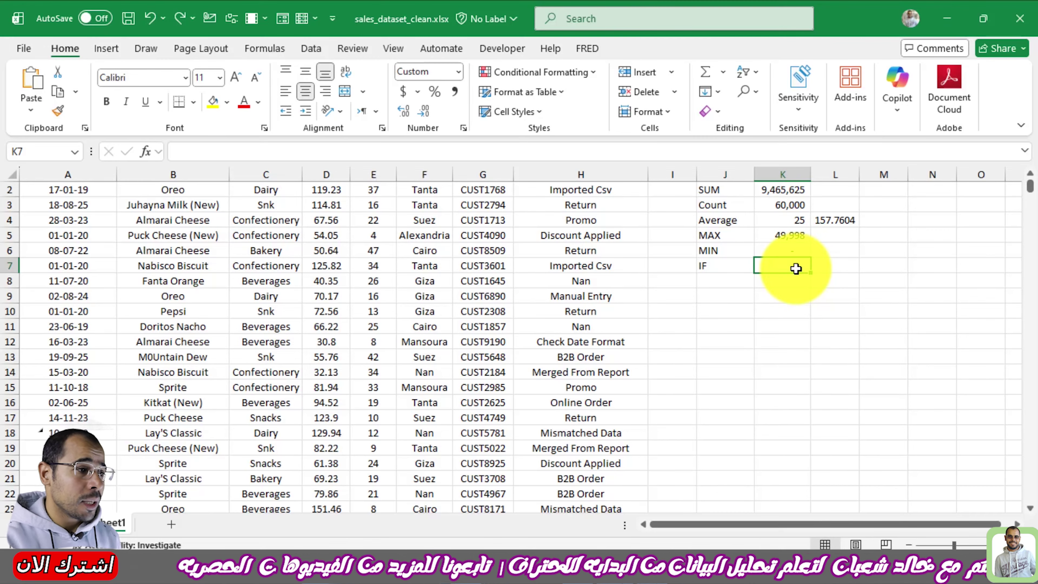
{"action": "left_click", "coordinate": [619, 279]}
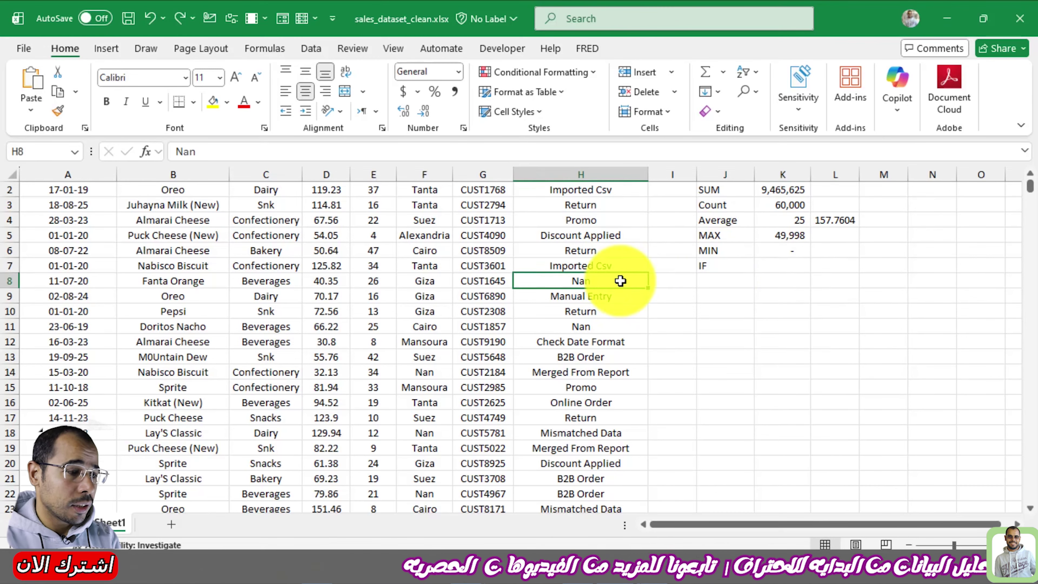
{"action": "key", "text": "ctrl+Up"}
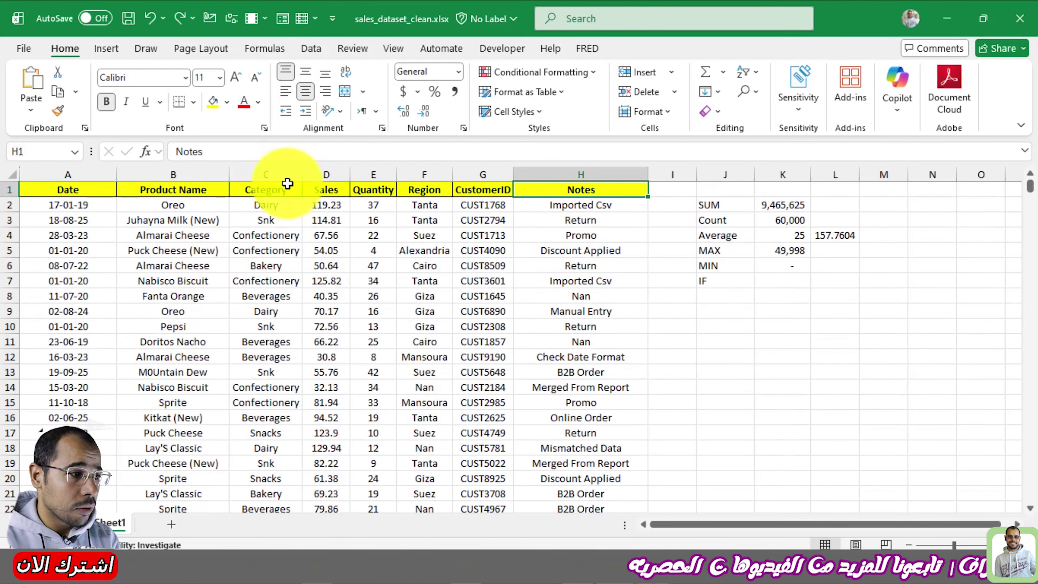
{"action": "left_click", "coordinate": [580, 206]}
{"action": "left_click_drag", "start_coordinate": [581, 206], "coordinate": [239, 201]}
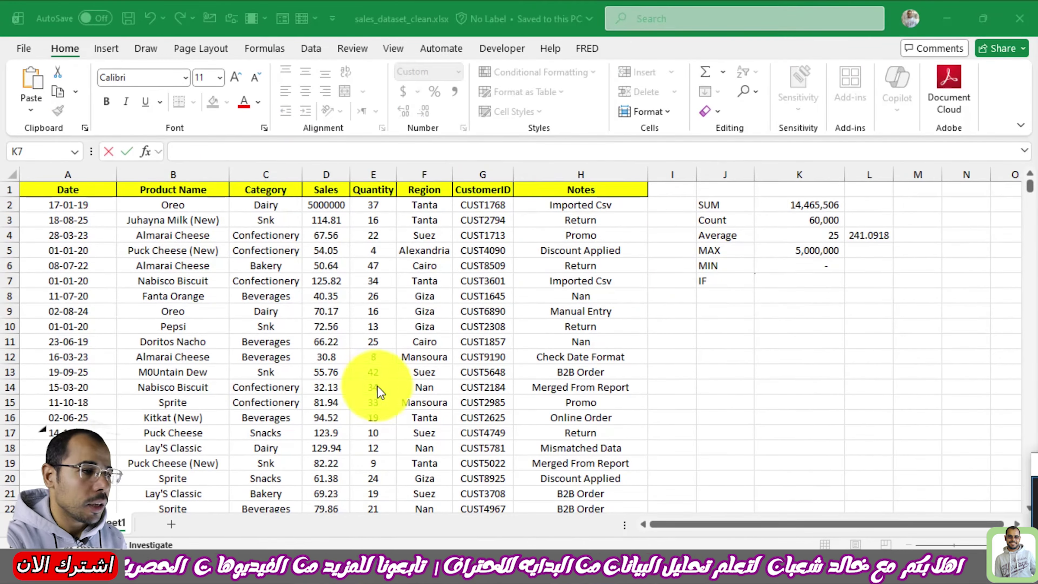
- Enter an IF formula in K7 testing whether SUM(D2:D60001) exceeds 10000000, returning "تم تحقيق الهدف" if true and "لم يتم تحقيق الهدف" if false
{"action": "double_click", "coordinate": [756, 288]}
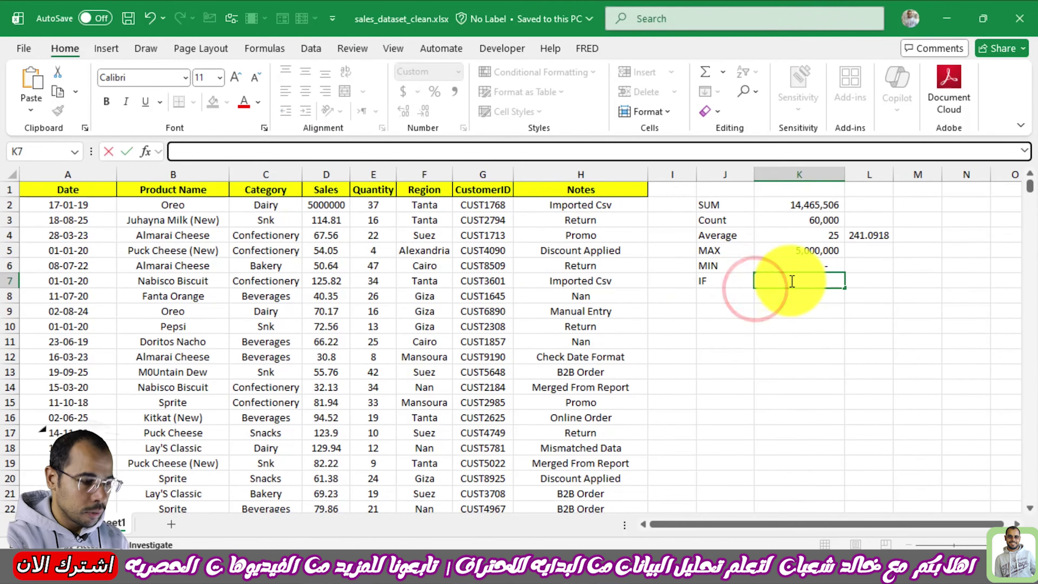
{"action": "type", "text": "=IF(sum"}
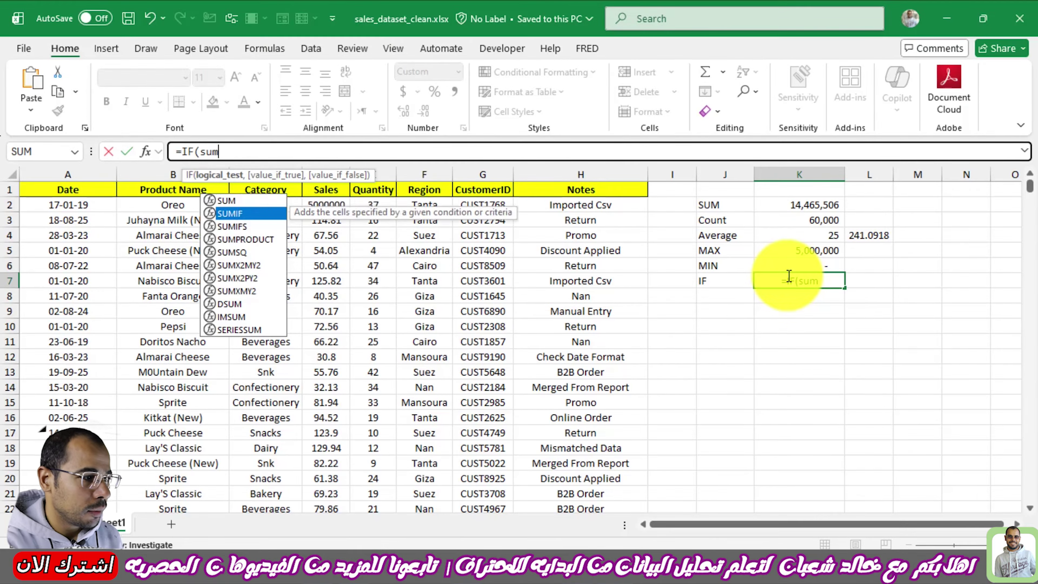
{"action": "key", "text": "Tab"}
{"action": "left_click", "coordinate": [329, 206]}
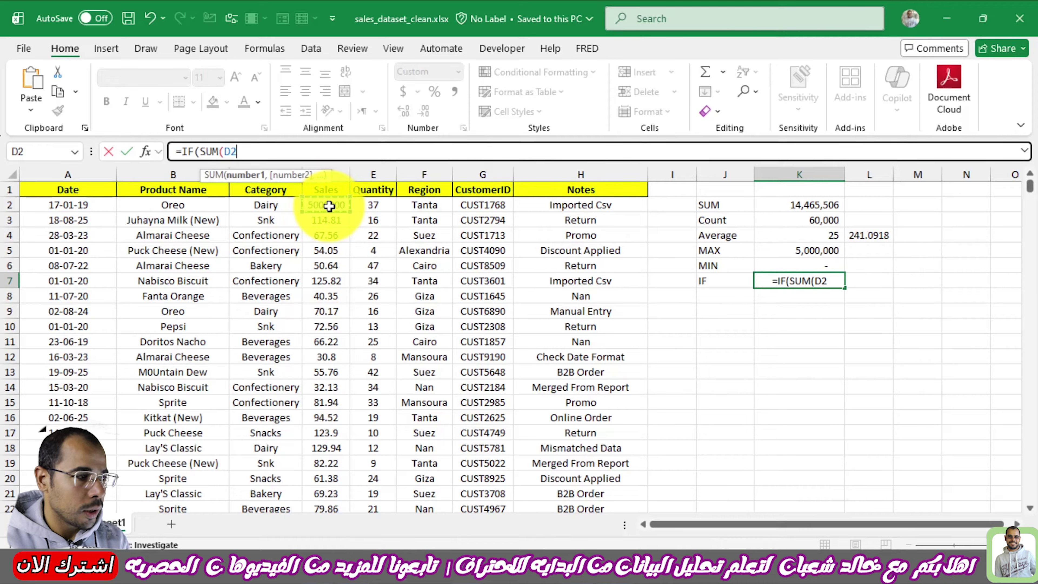
{"action": "key", "text": "ctrl+shift+Down"}
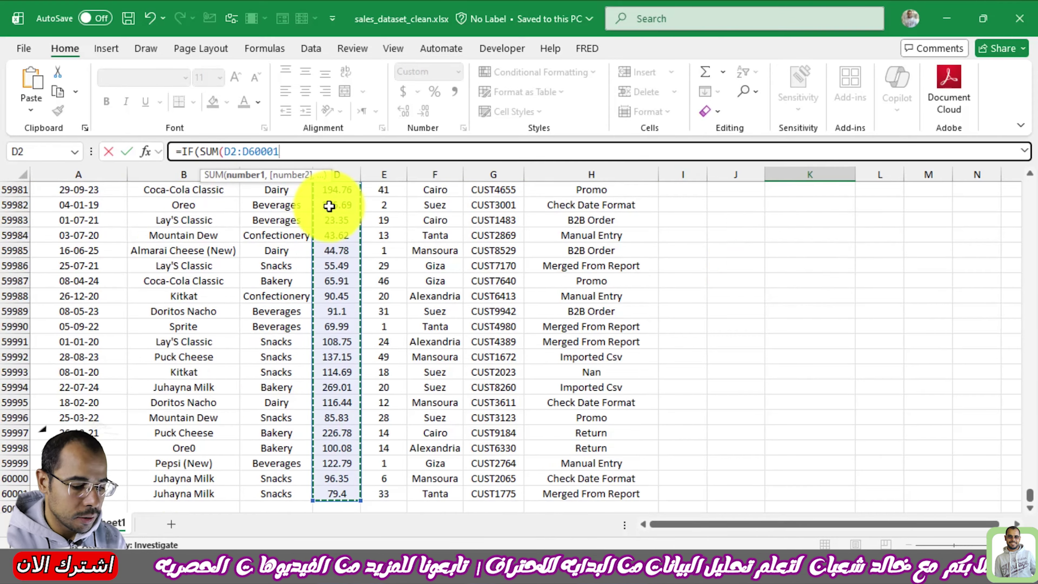
{"action": "type", "text": ")>10000000"}
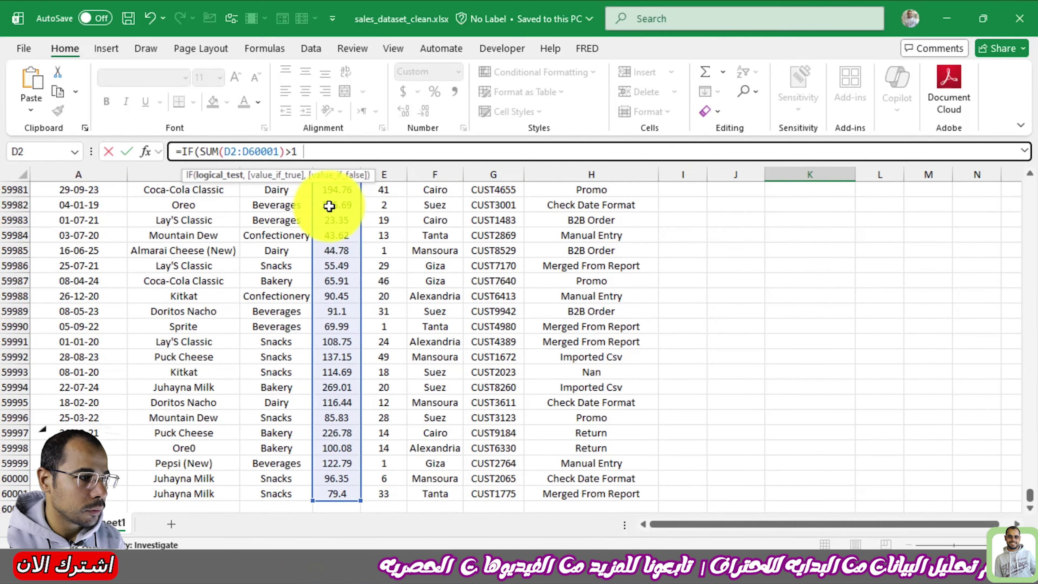
{"action": "type", "text": ","}
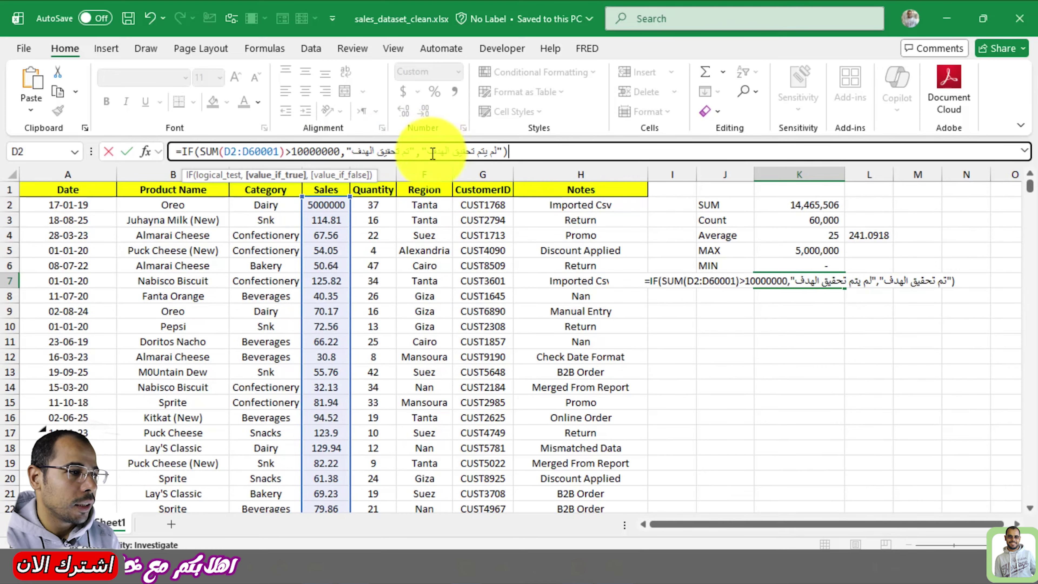
{"action": "left_click", "coordinate": [498, 152]}
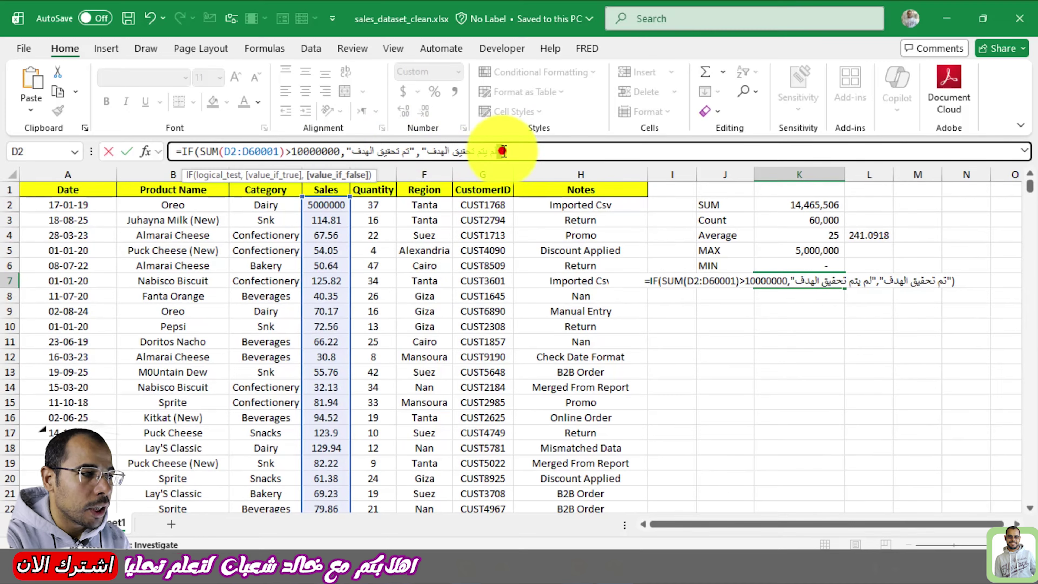
{"action": "left_click", "coordinate": [517, 153]}
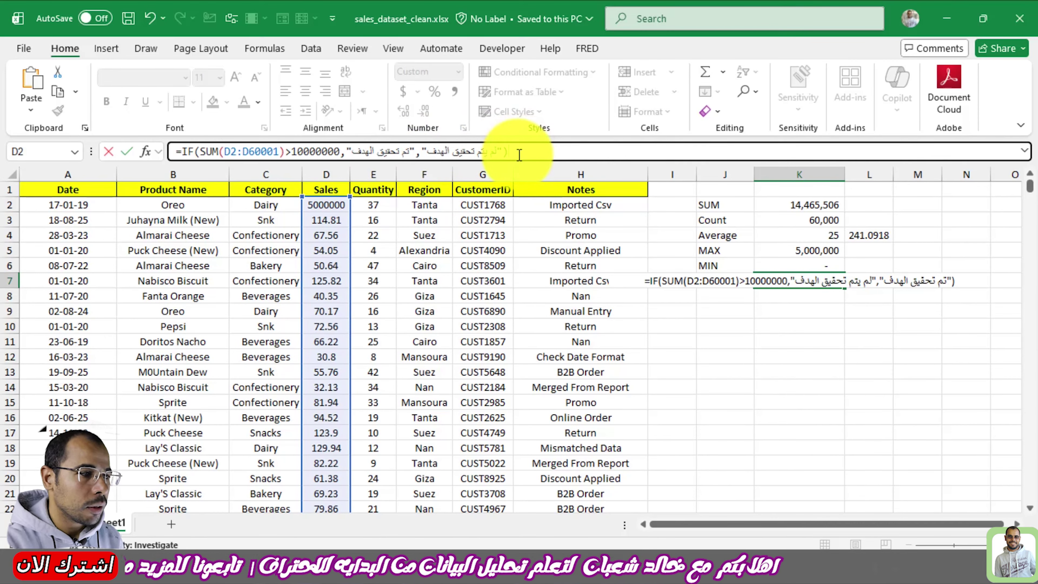
- Set the sales value in D2 to 115 to test the IF formula, and check the sum in K2
{"action": "left_click", "coordinate": [326, 207]}
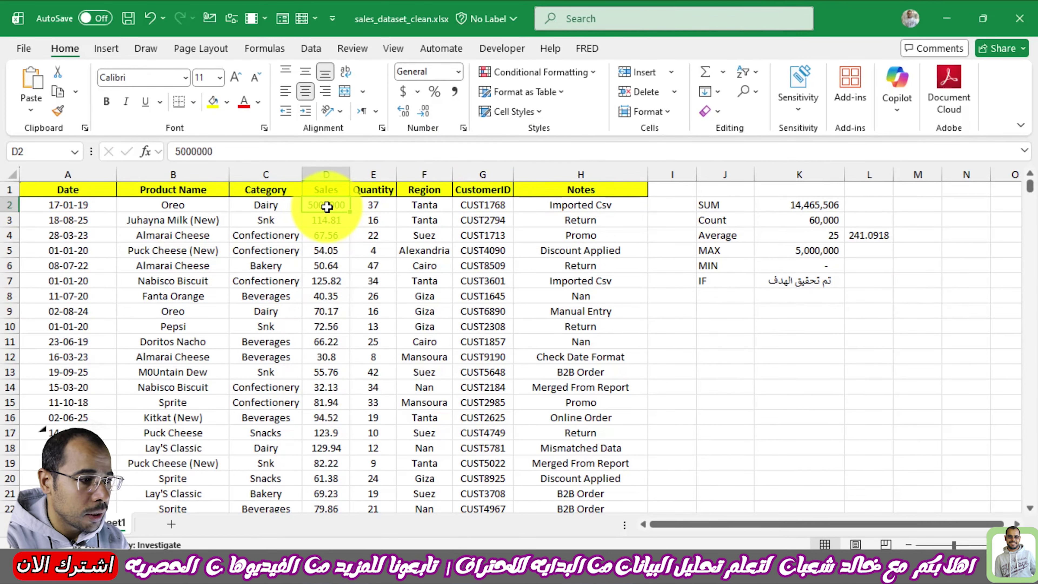
{"action": "type", "text": "115"}
{"action": "key", "text": "Return"}
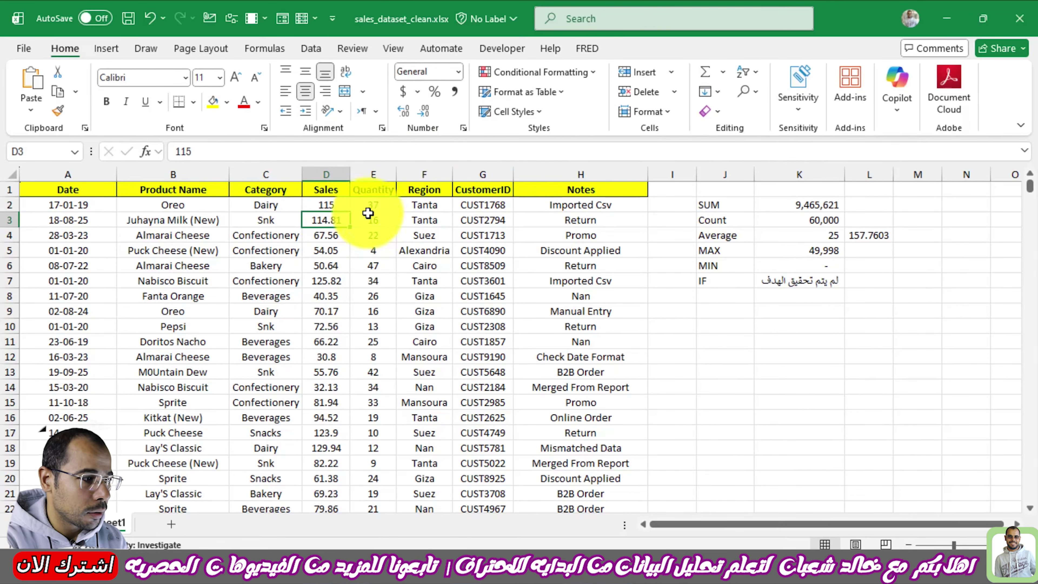
{"action": "left_click", "coordinate": [766, 204]}
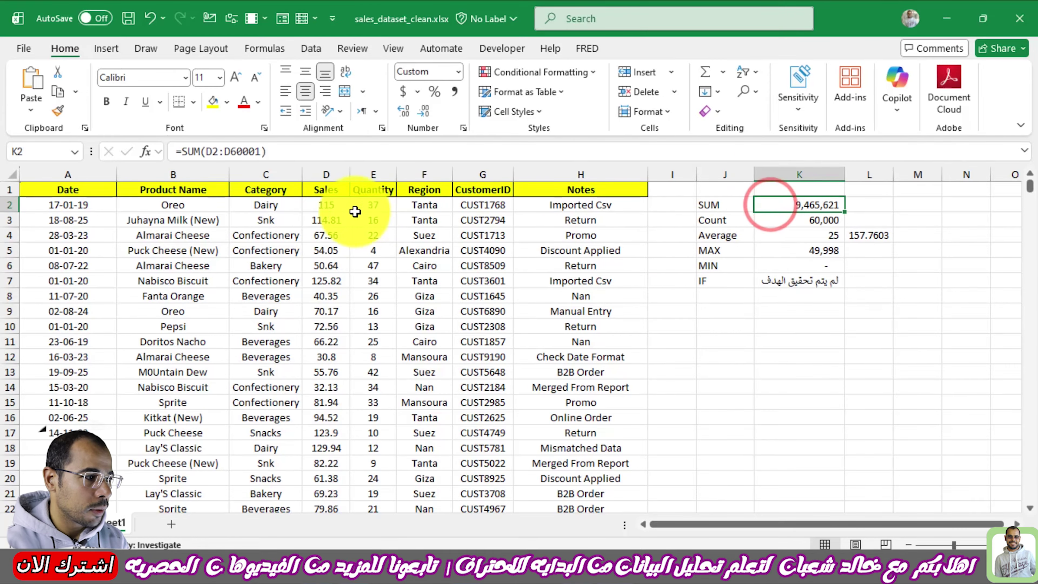
- Set the sales value in D2 to 5000000 and check the IF result in K7
{"action": "type", "text": "5000000"}
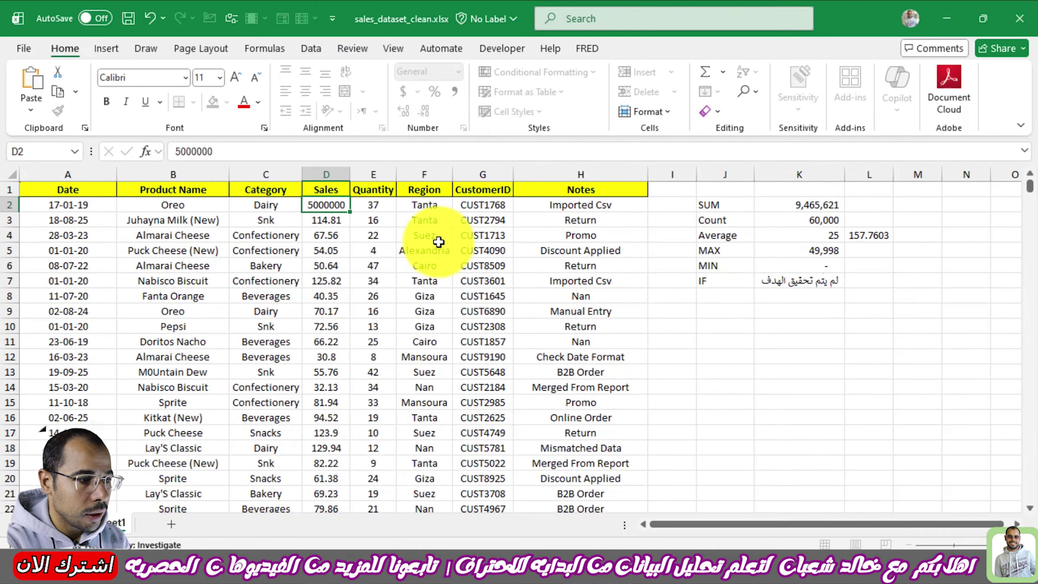
{"action": "key", "text": "Return"}
{"action": "left_click", "coordinate": [808, 286]}
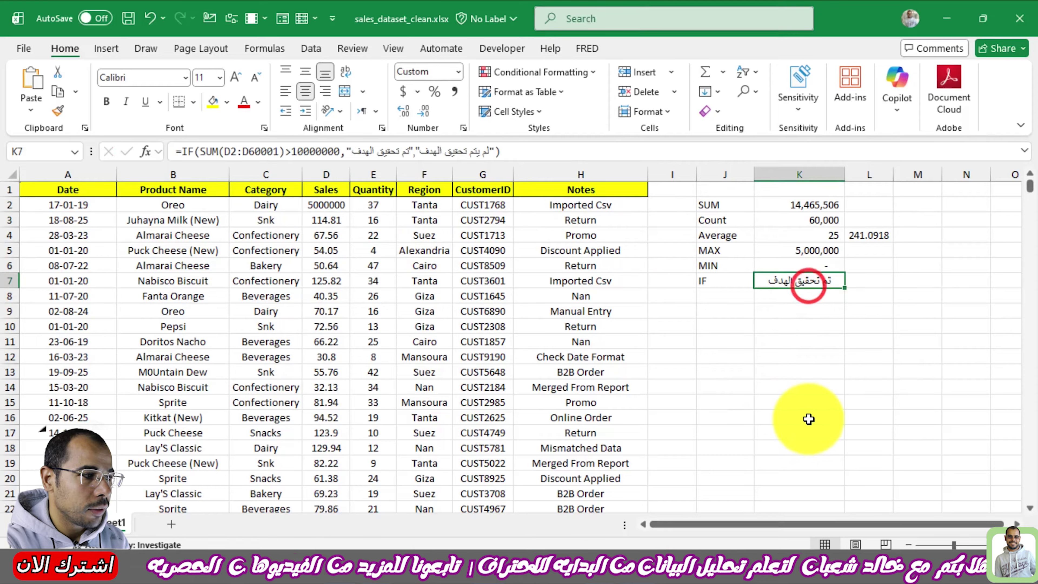
{"action": "left_click", "coordinate": [806, 309]}
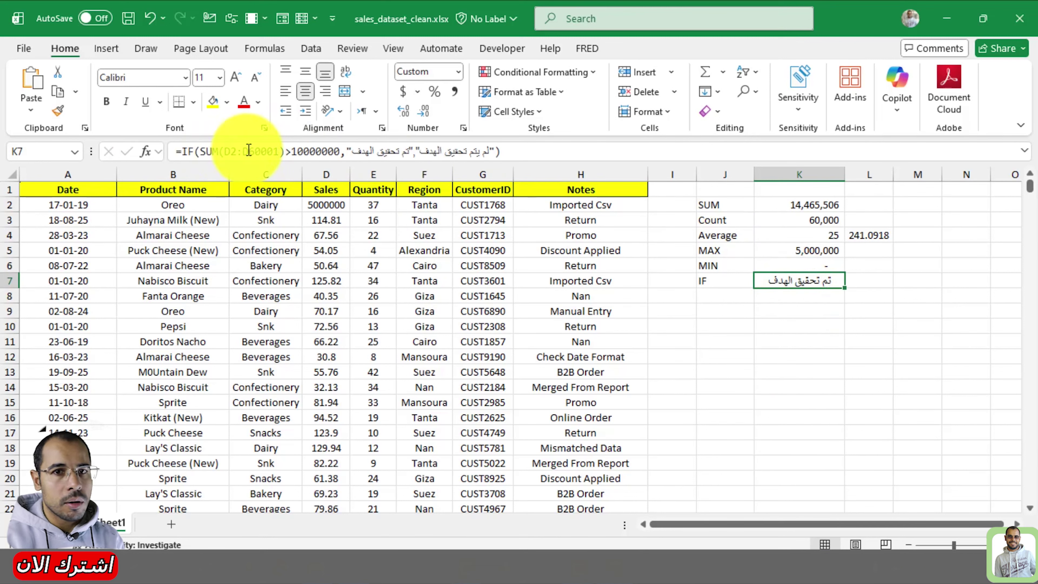
- Examine the logical test, true value and false value of K7's IF formula in its function arguments, leaving them unchanged
{"action": "left_click_drag", "start_coordinate": [197, 150], "coordinate": [290, 150]}
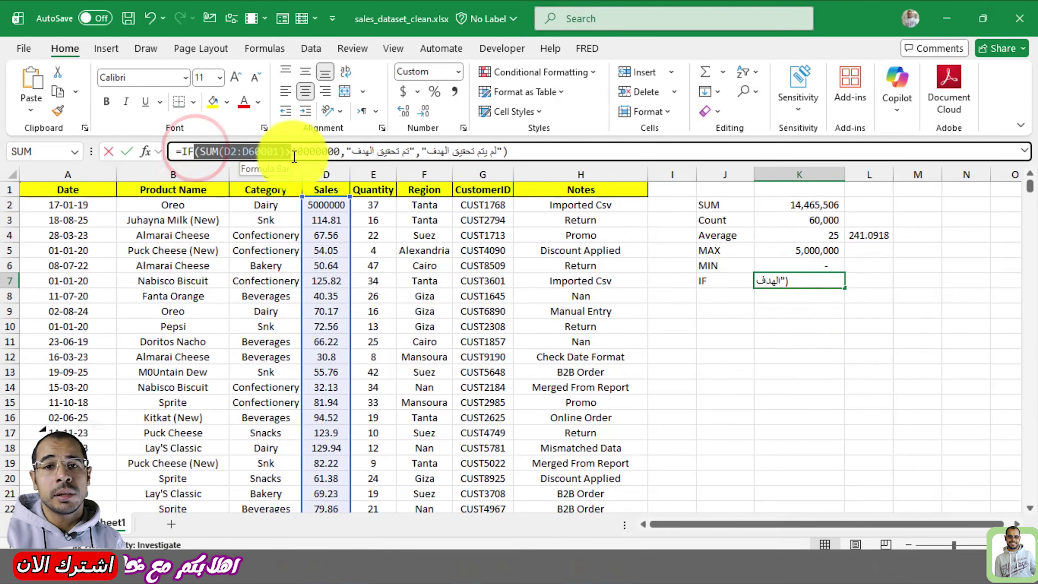
{"action": "left_click", "coordinate": [146, 151]}
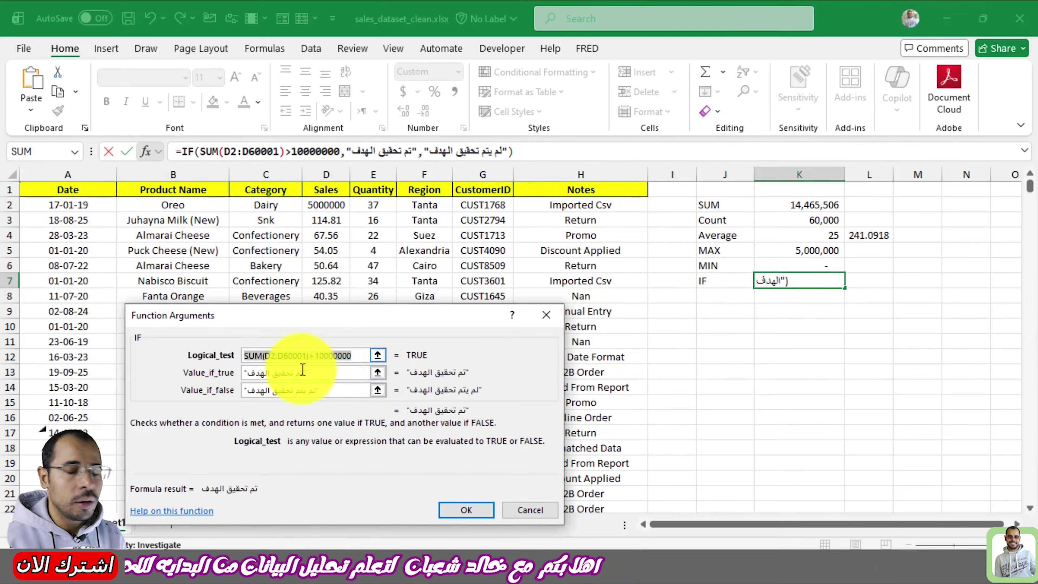
{"action": "left_click", "coordinate": [317, 370]}
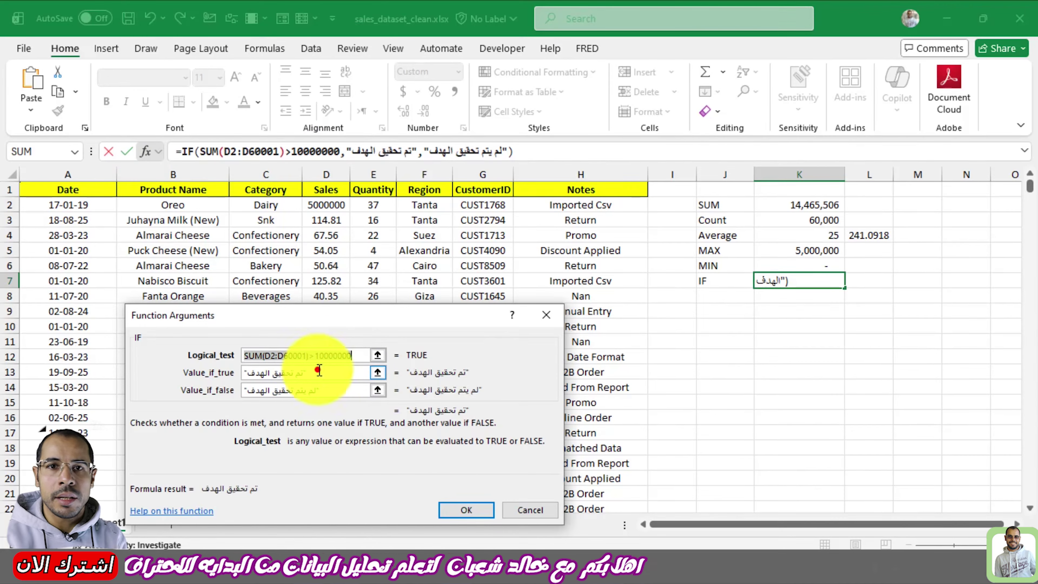
{"action": "left_click", "coordinate": [344, 389]}
{"action": "left_click", "coordinate": [531, 509]}
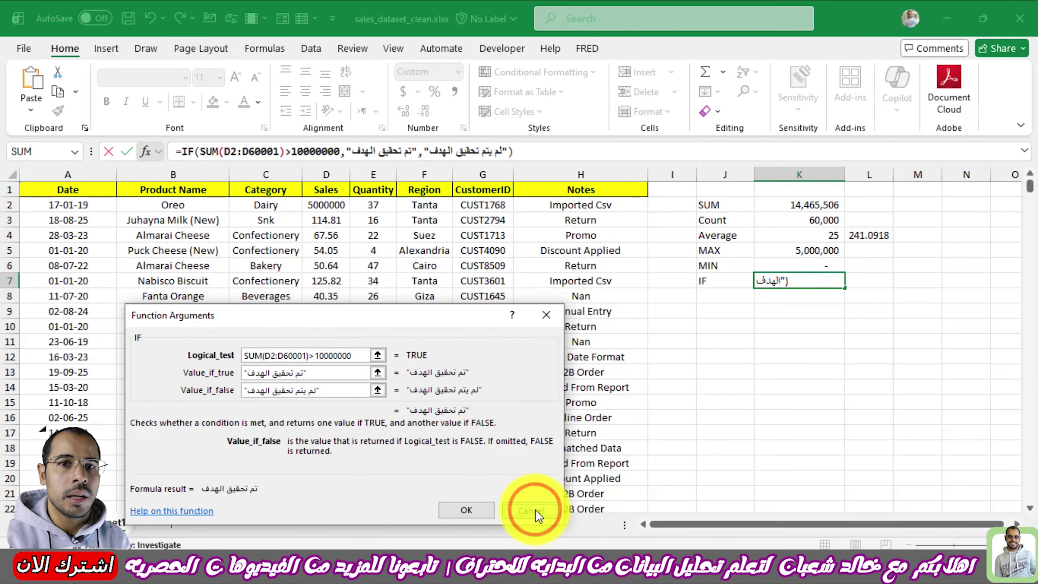